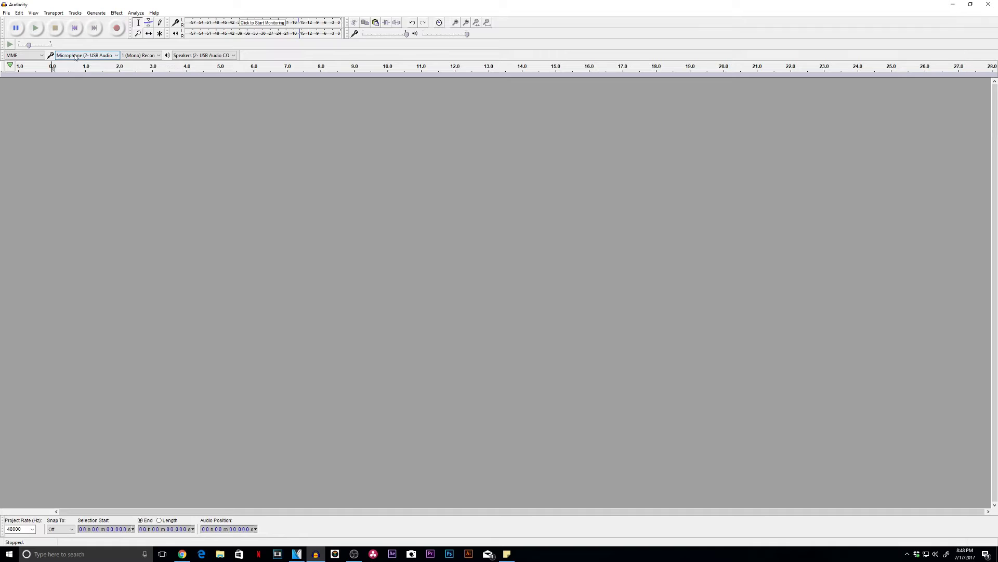
Step: Keep Audacity recording in 1 (Mono) and bring up the Windows speaker-icon sound menu
left_click(144, 56)
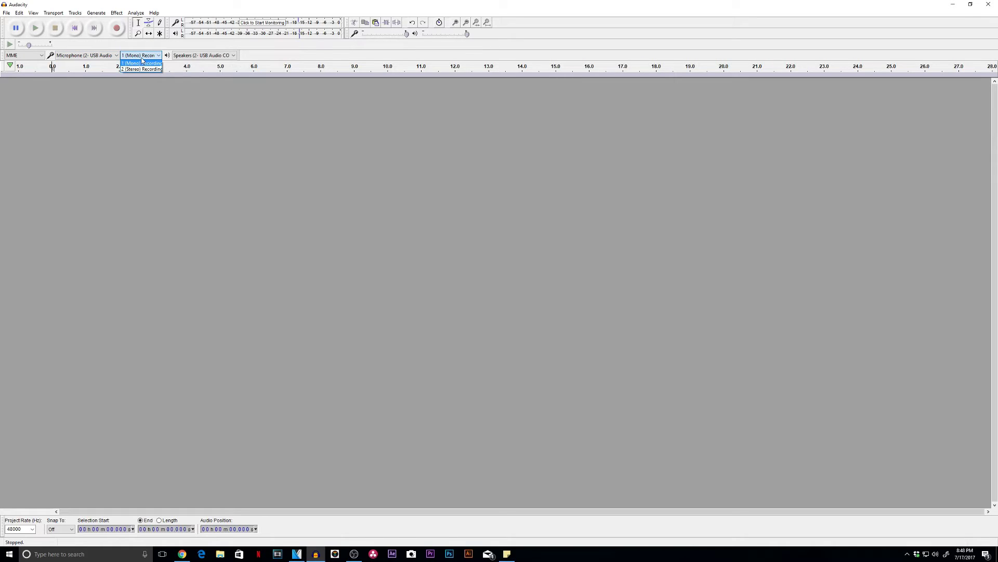
left_click(197, 49)
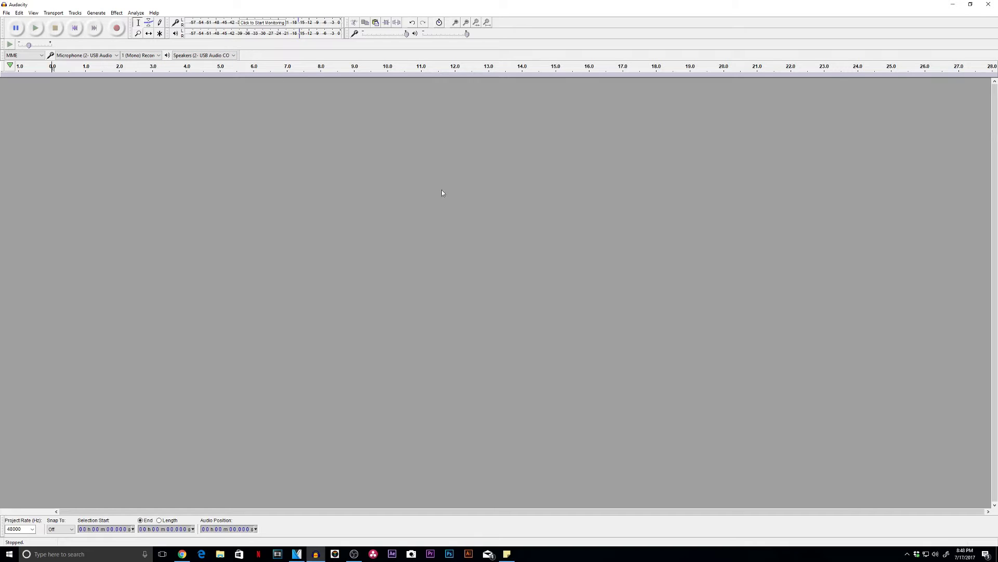
right_click(935, 554)
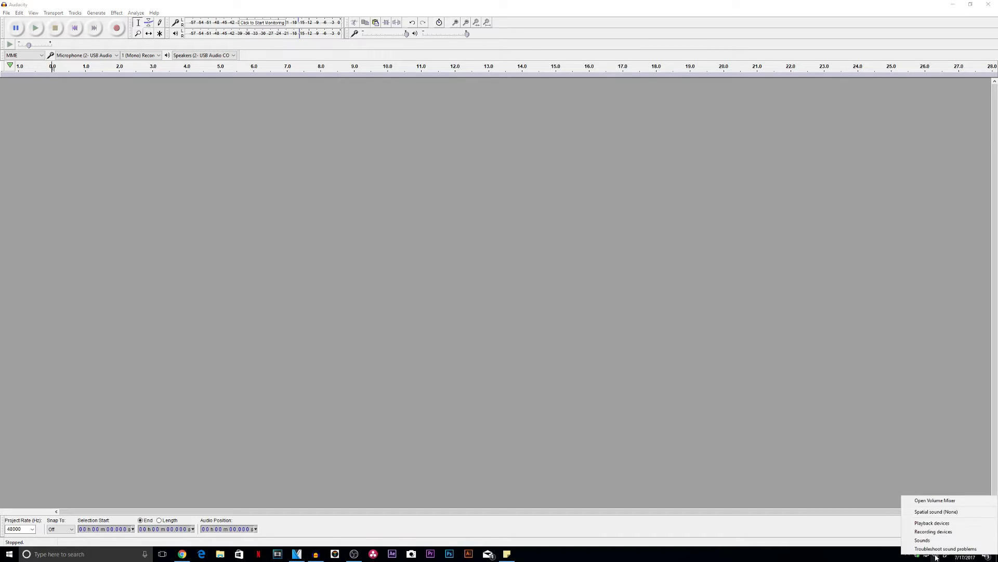
Step: Review the Sound window's playback devices, selecting G257HU-8, then show the recording devices
left_click(932, 523)
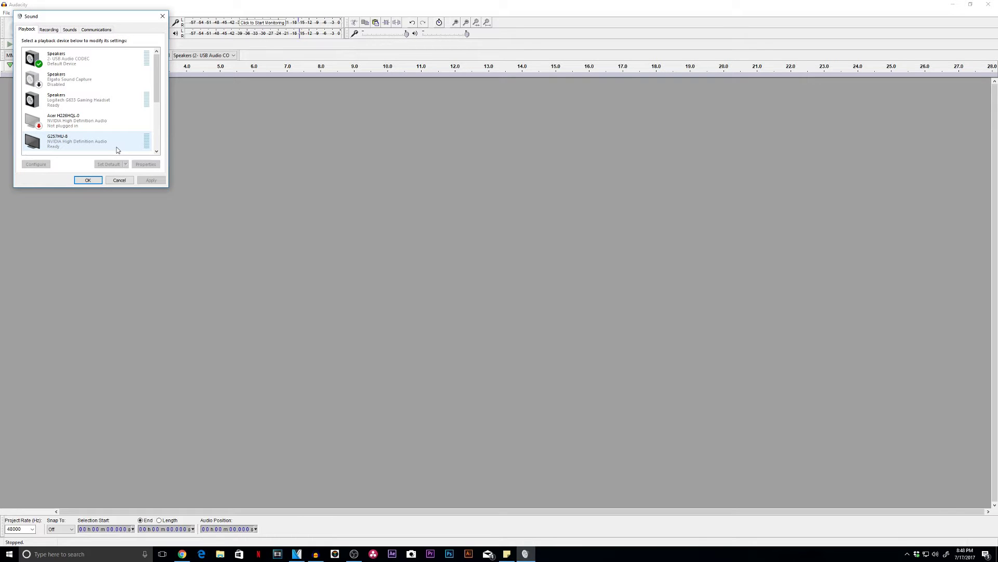
left_click_drag(116, 14, 607, 145)
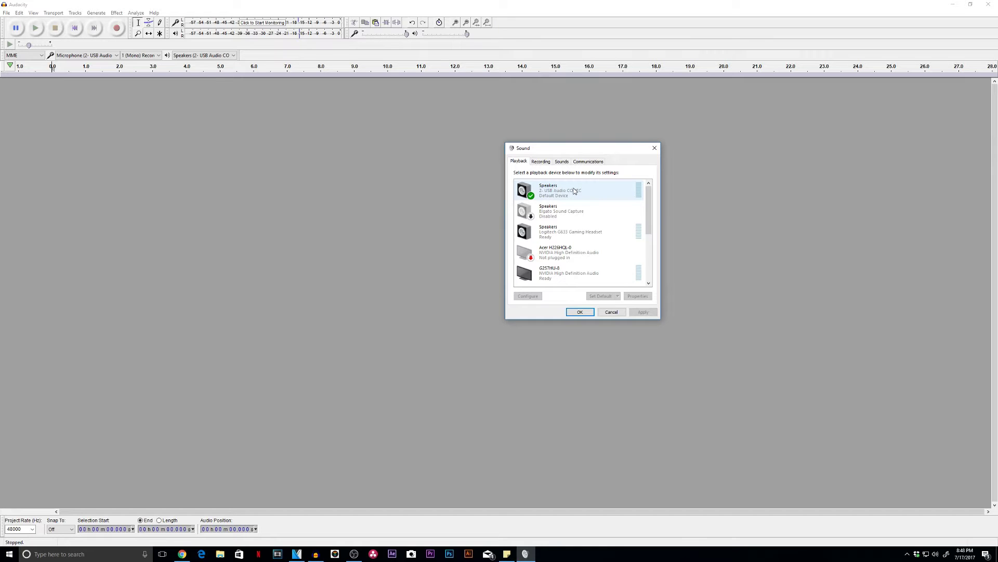
left_click_drag(650, 208, 651, 208)
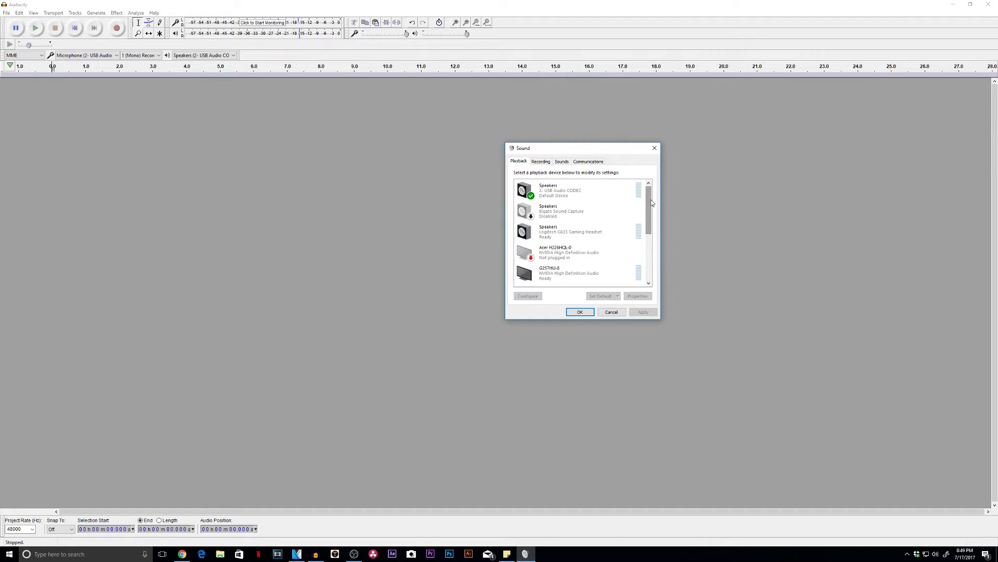
scroll(651, 199, "down", 1)
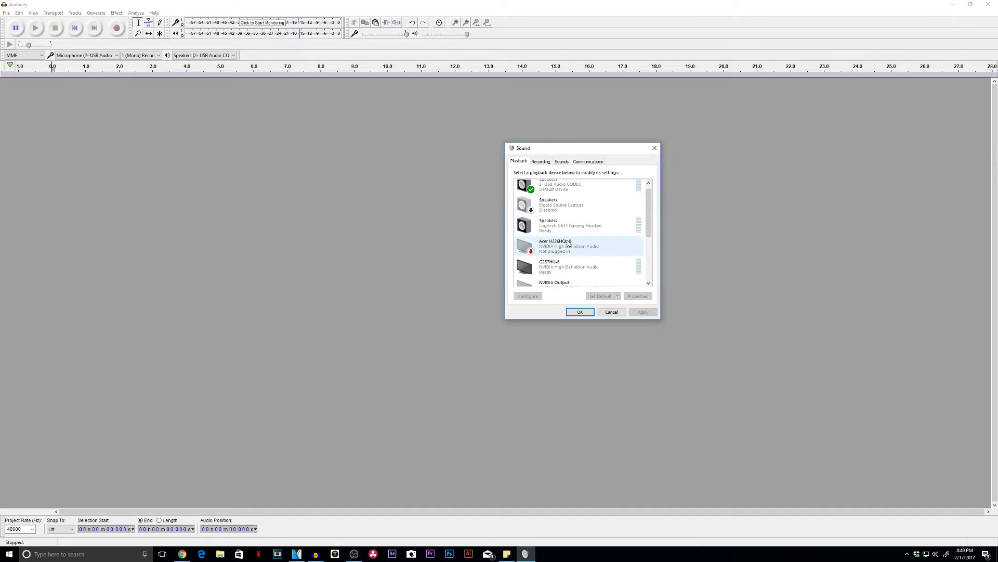
left_click(570, 267)
scroll(540, 239, "down", 3)
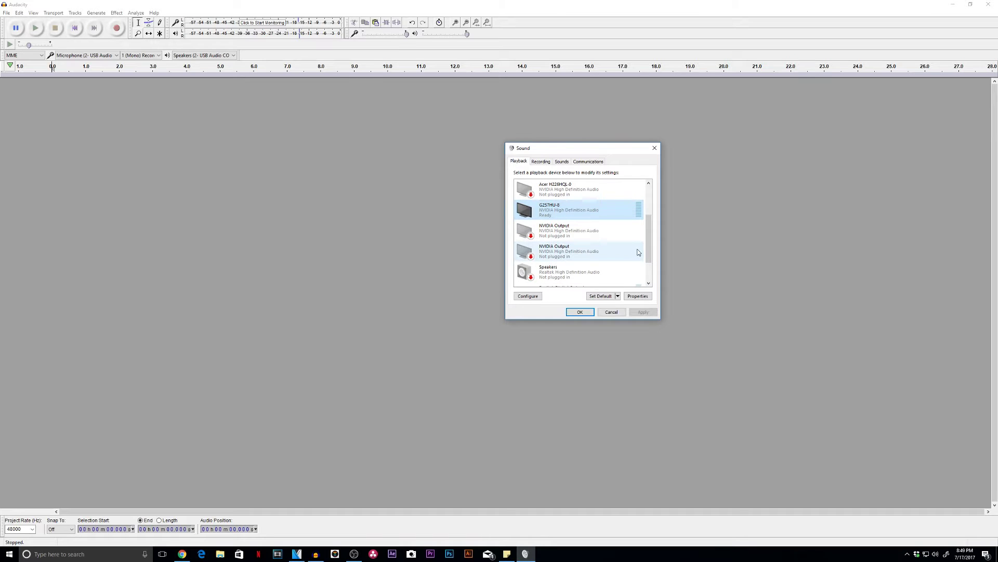
scroll(648, 261, "down", 2)
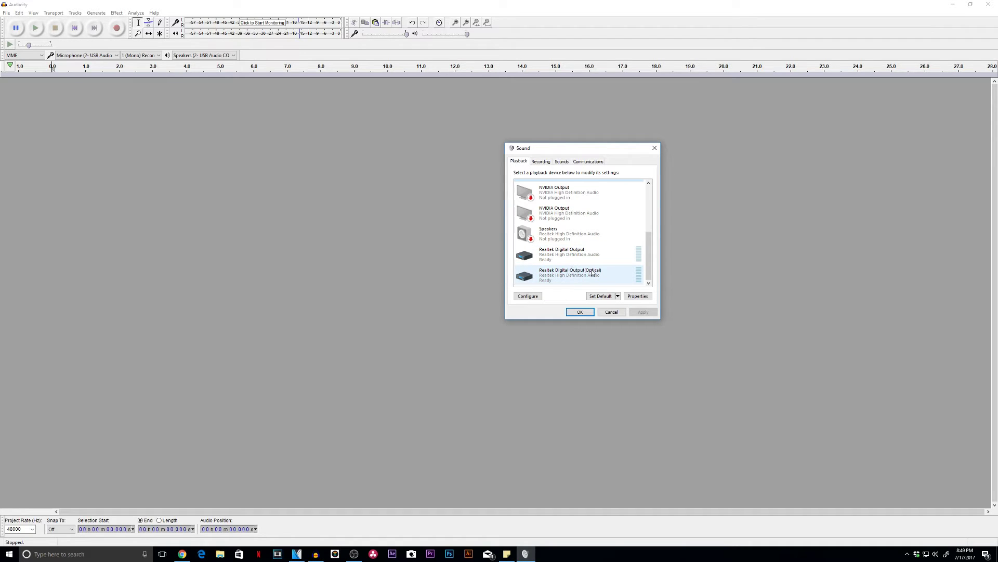
left_click(540, 161)
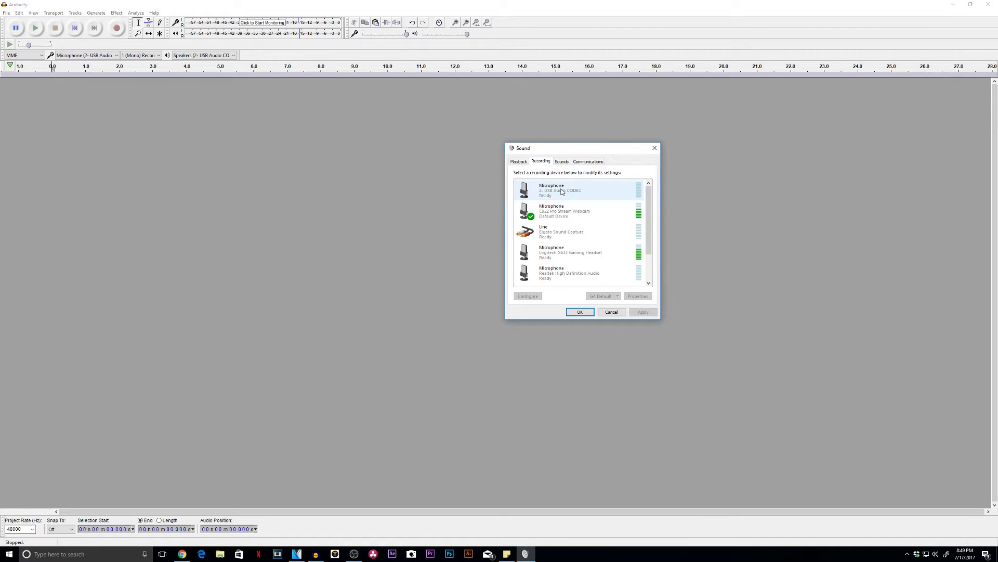
left_click(560, 217)
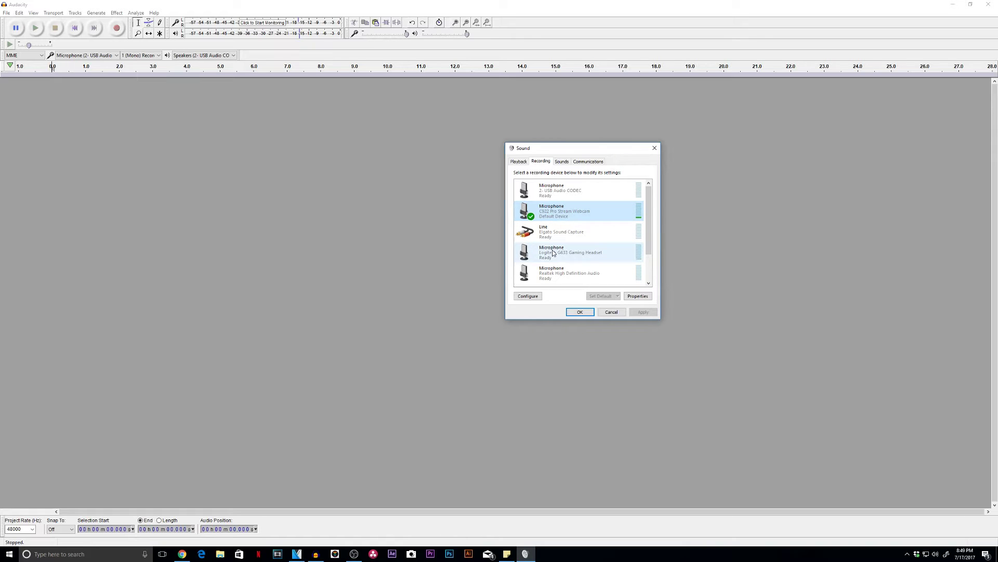
left_click(567, 276)
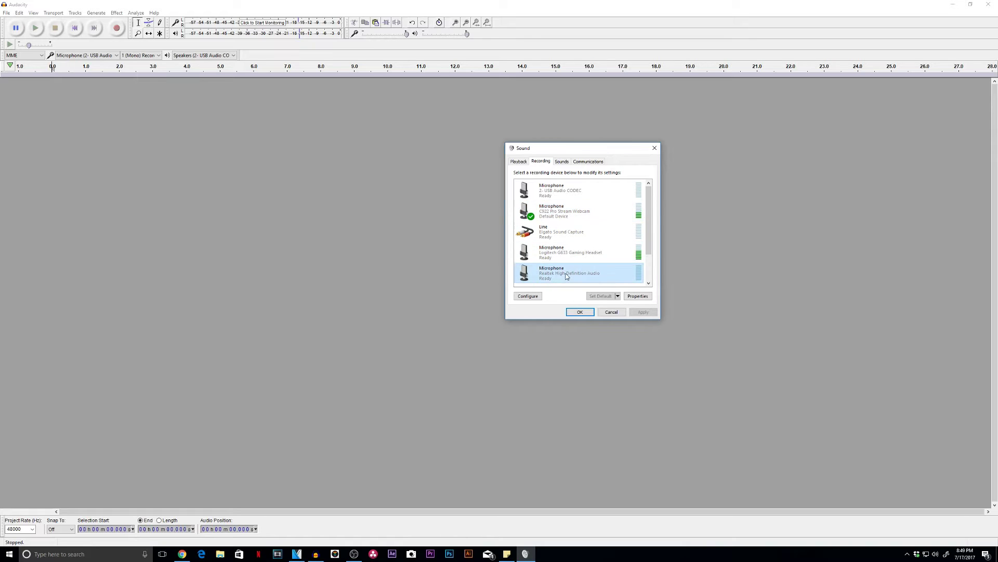
scroll(568, 252, "down", 2)
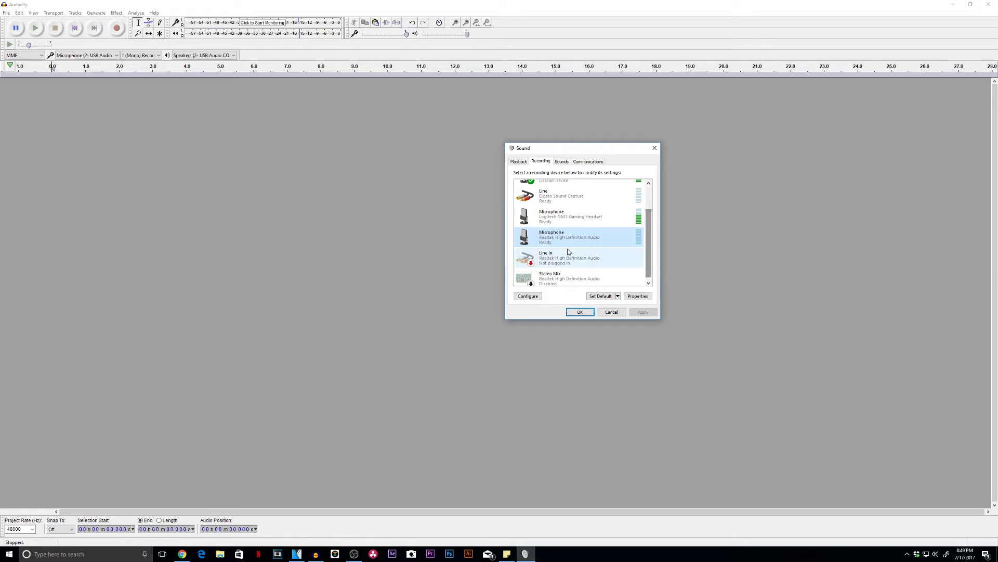
scroll(647, 250, "down", 1)
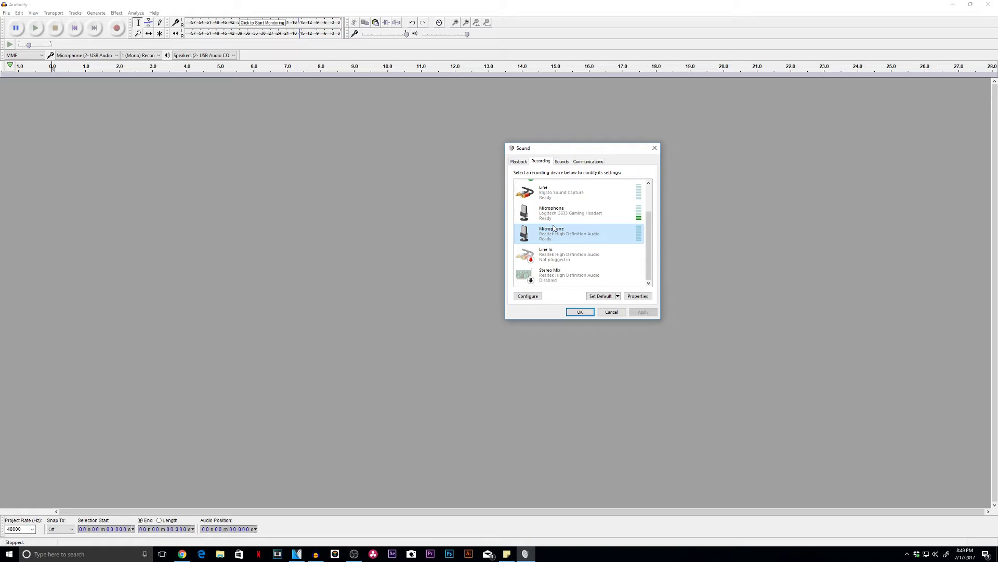
Step: Close the Sound window and switch Audacity's recording device to the Realtek microphone
left_click(654, 149)
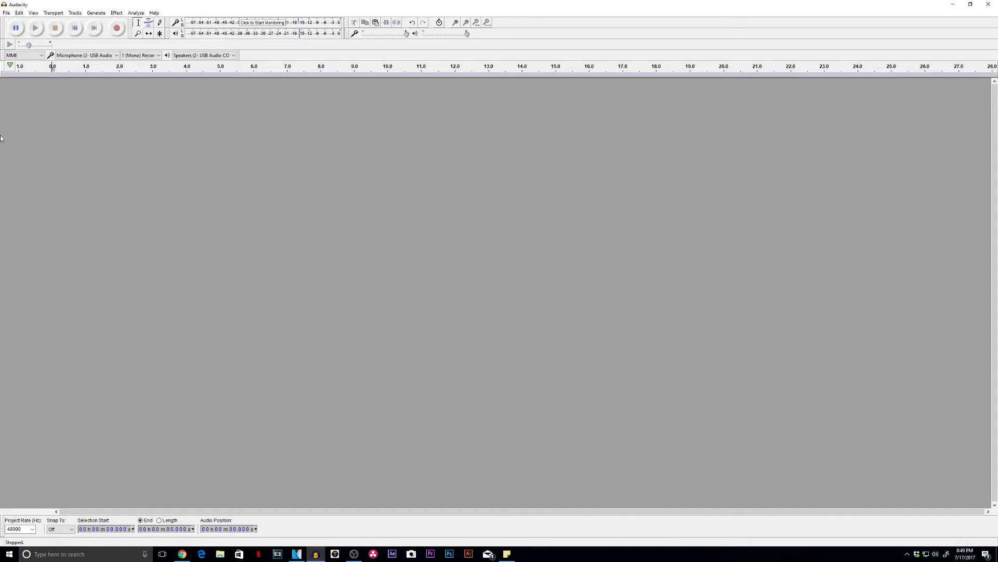
left_click(115, 57)
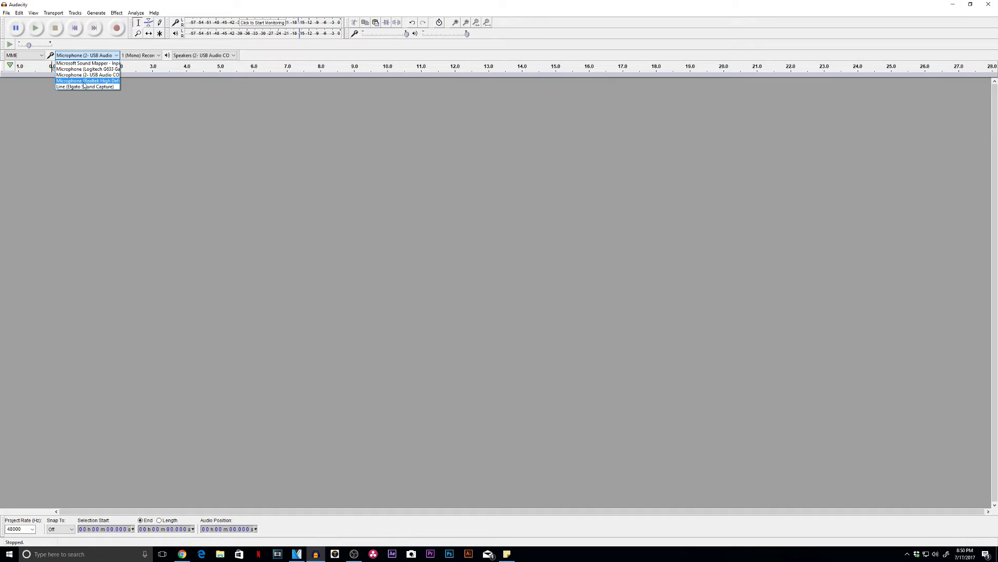
key("Up")
key("Return")
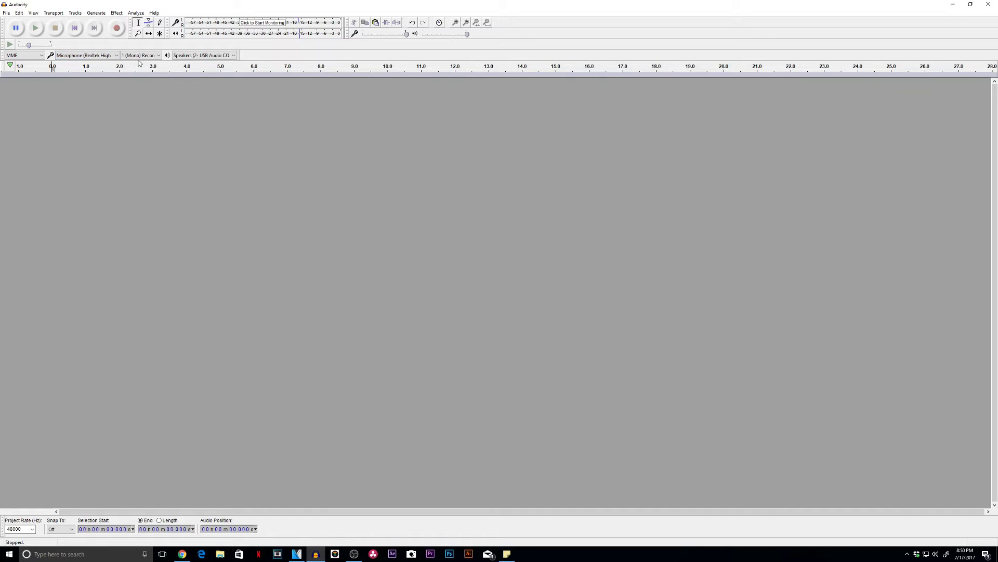
Step: Check the playback device list, and return recording to the USB Audio CODEC microphone
left_click(190, 58)
left_click(190, 59)
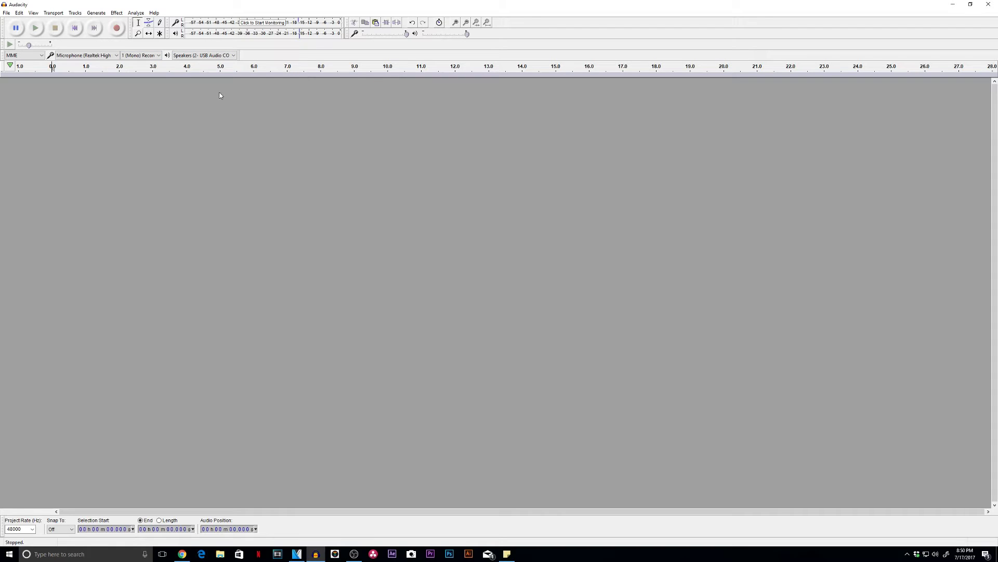
left_click(201, 56)
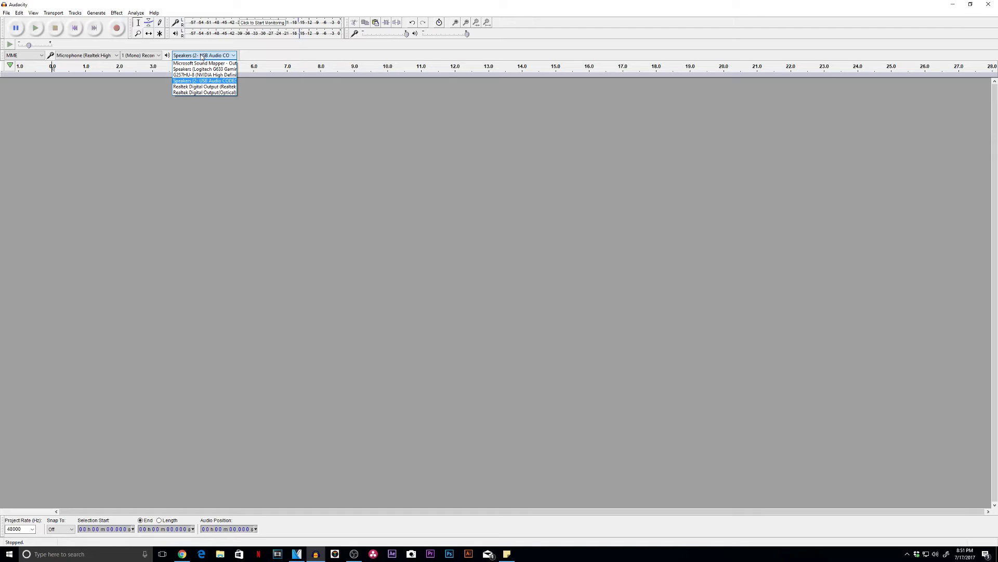
left_click(101, 55)
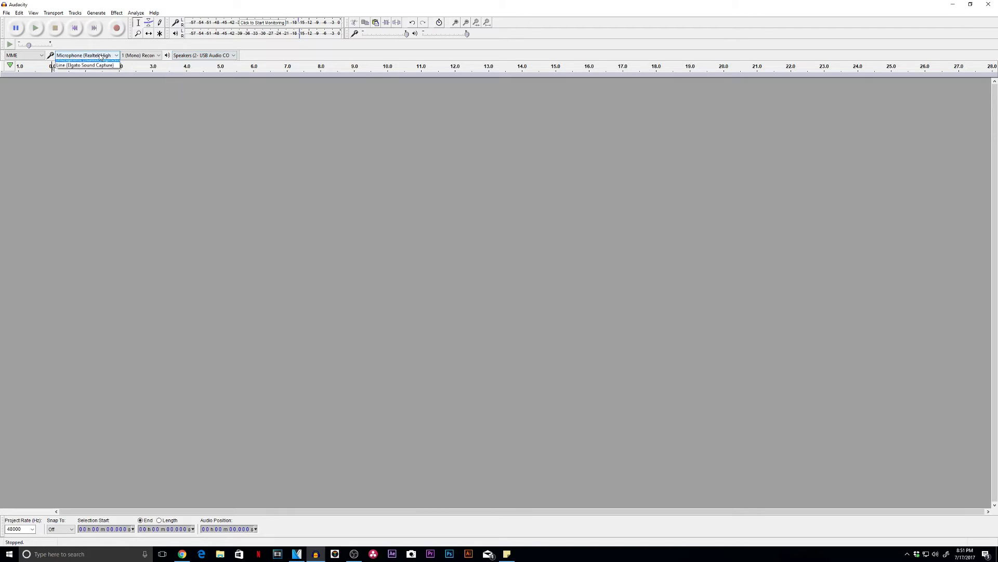
left_click(101, 56)
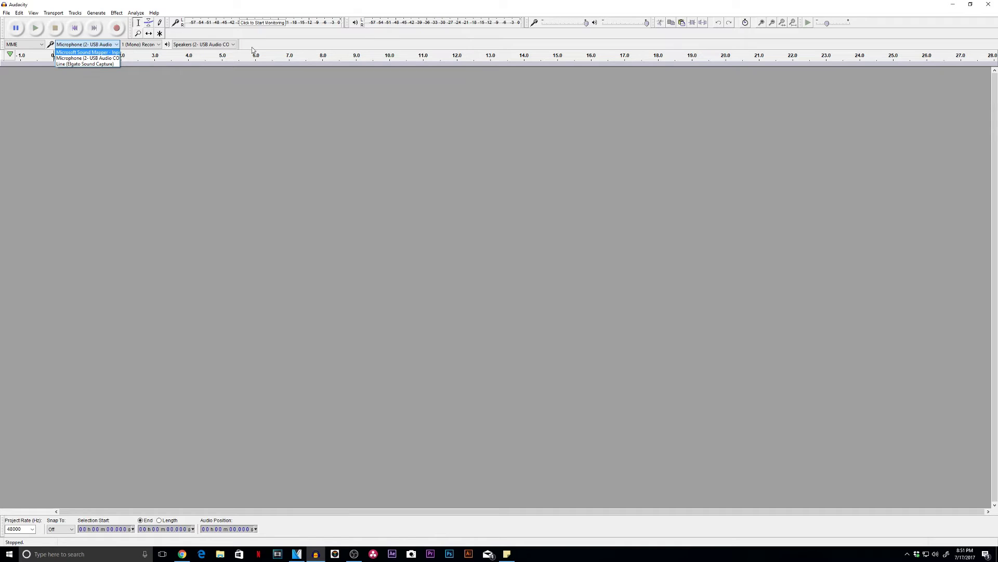
left_click(197, 36)
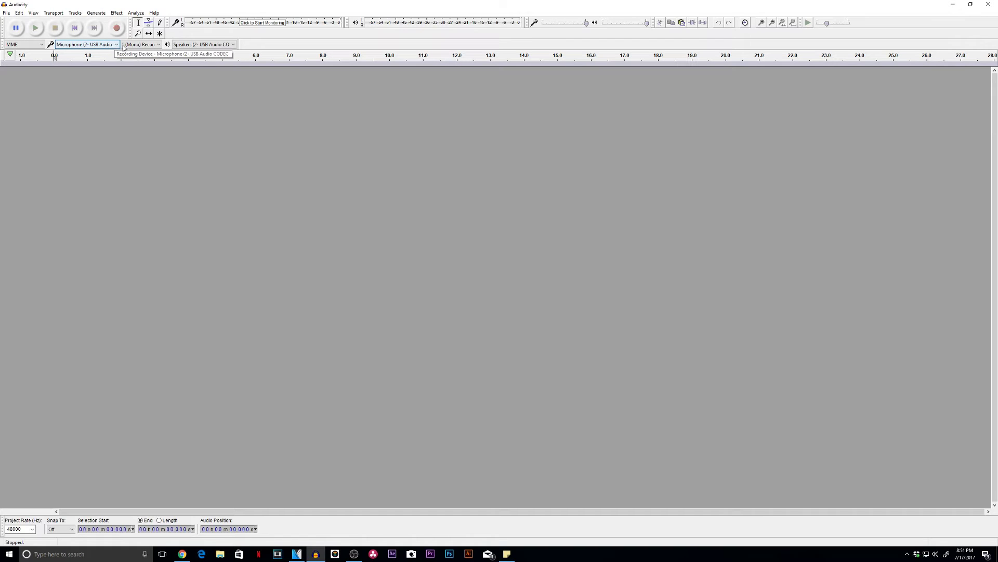
Step: Reopen Windows playback devices, look over the Recording and Playback lists, then return to Audacity
right_click(935, 554)
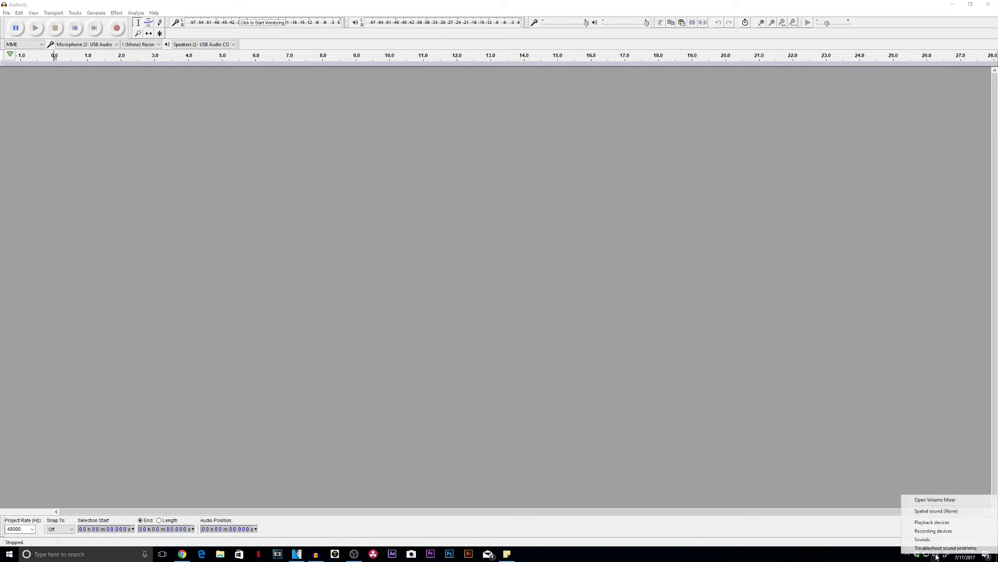
left_click(931, 521)
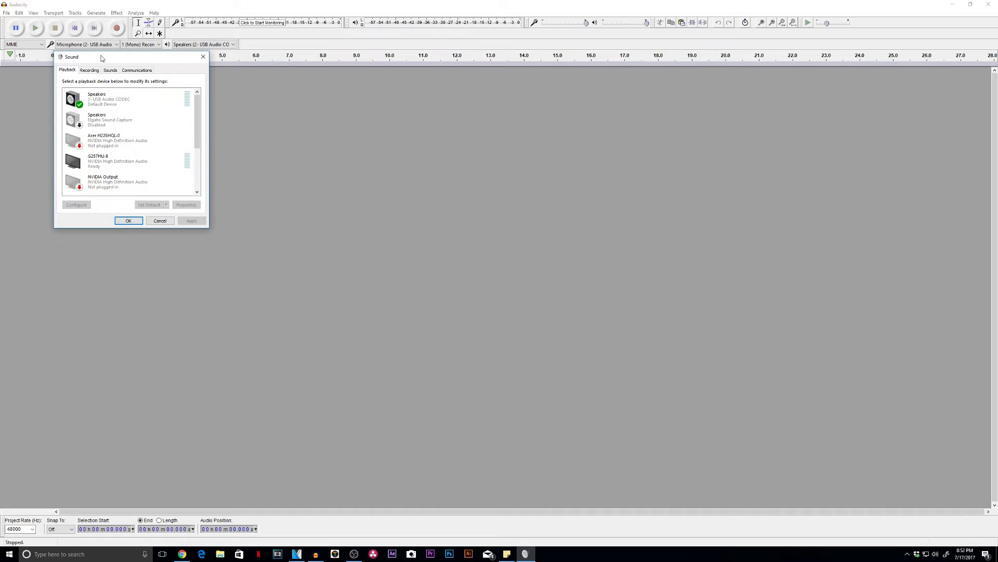
left_click(88, 71)
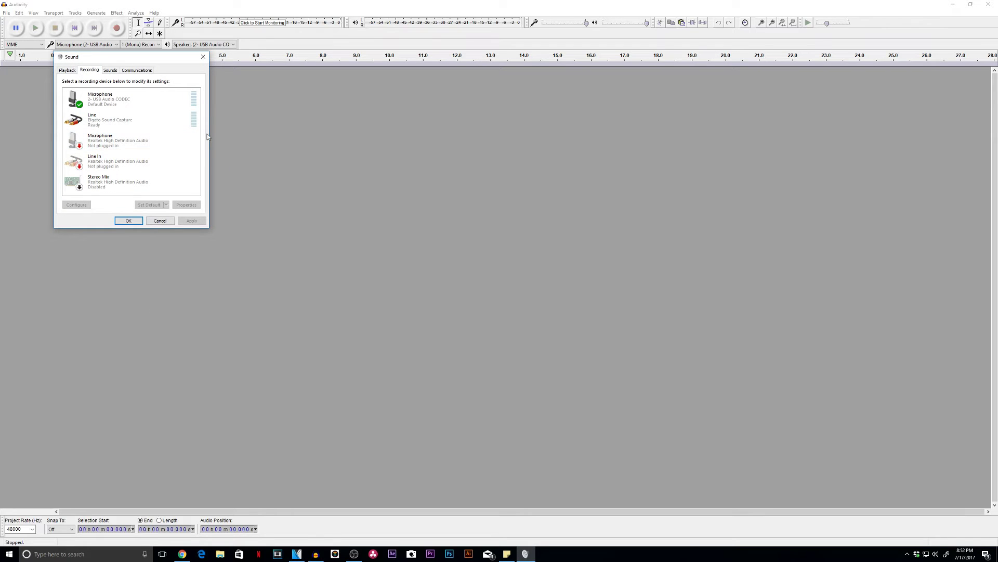
left_click(68, 70)
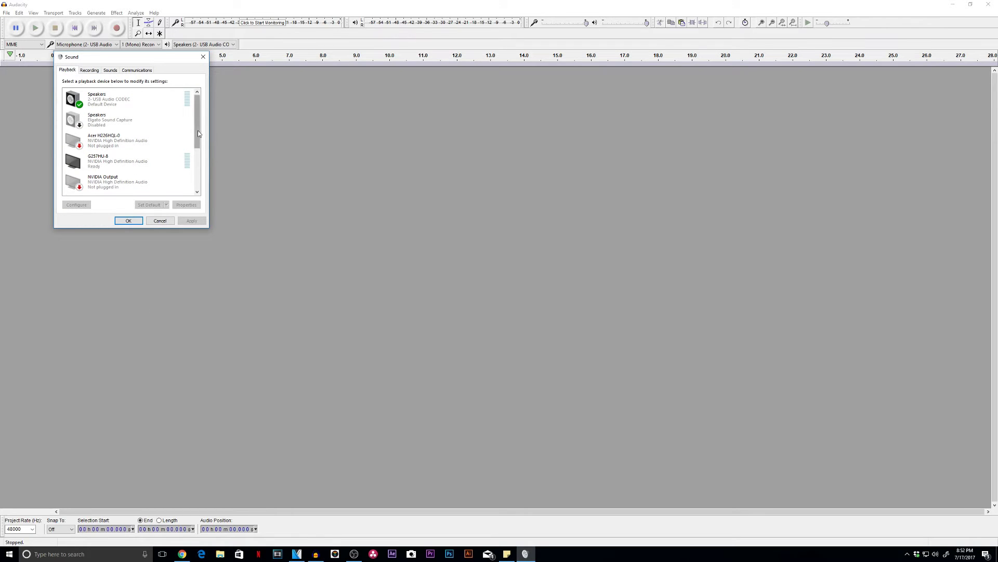
left_click_drag(197, 133, 197, 174)
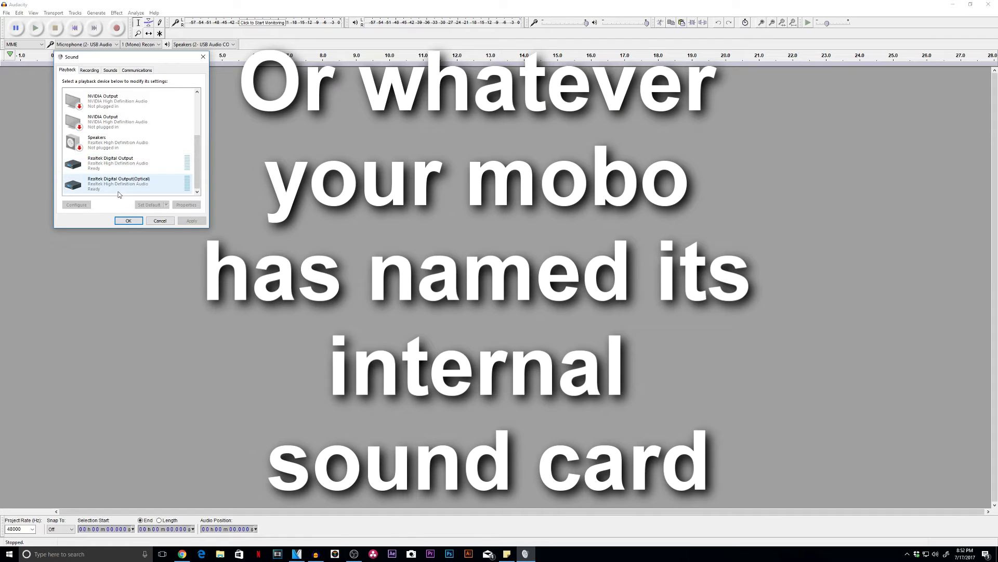
left_click(80, 44)
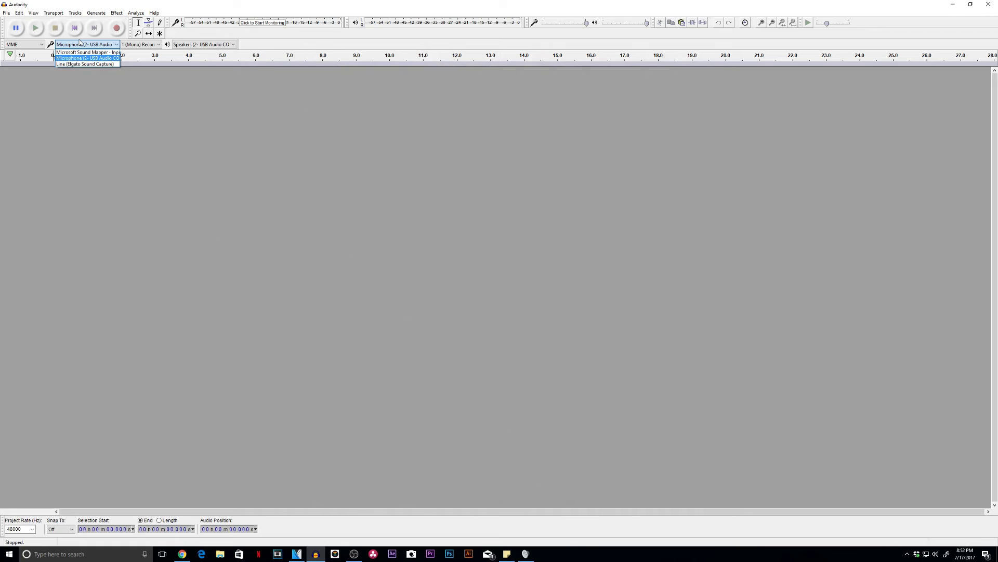
Step: Look through Audacity's recording and playback device lists without changing either
left_click(242, 45)
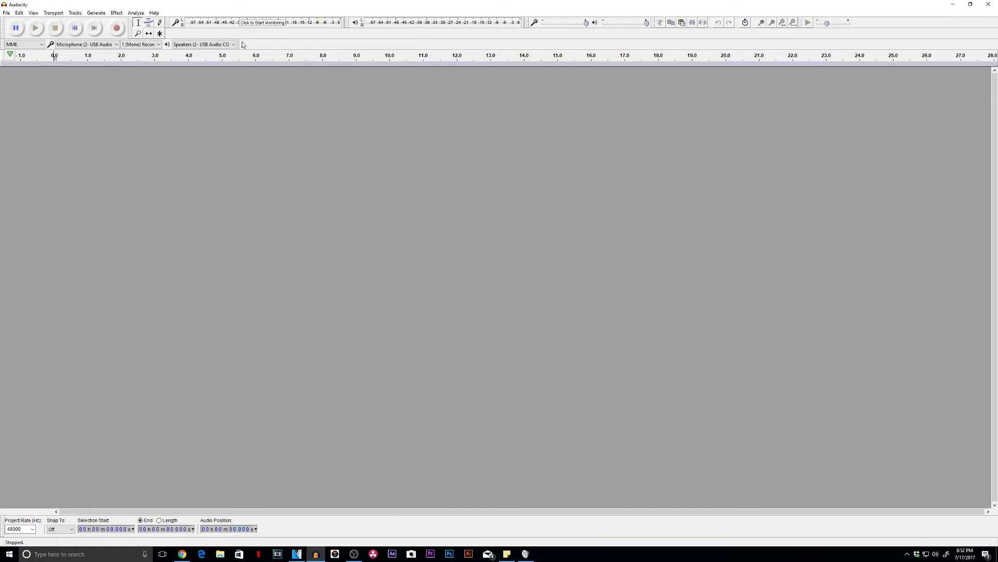
left_click(200, 44)
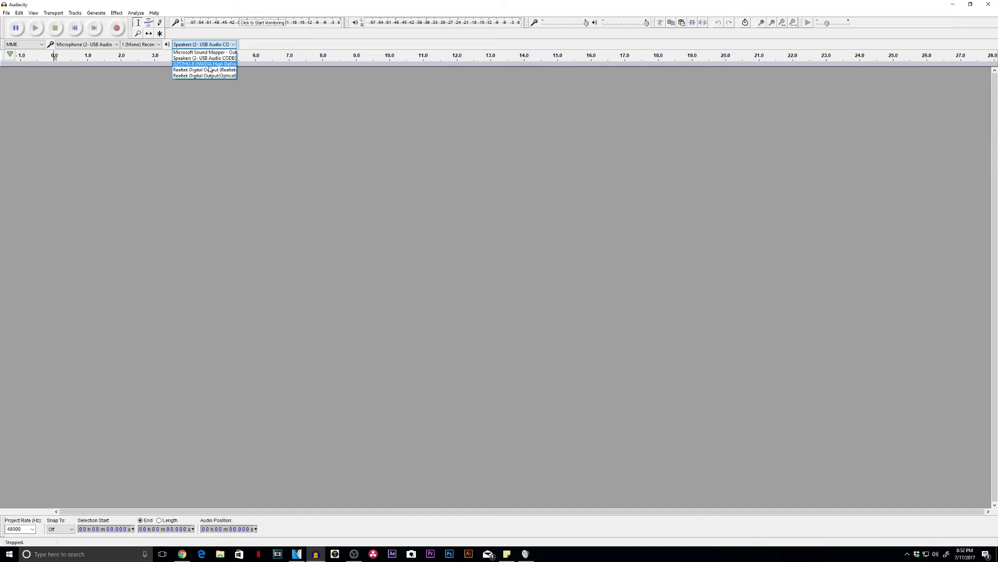
left_click(110, 46)
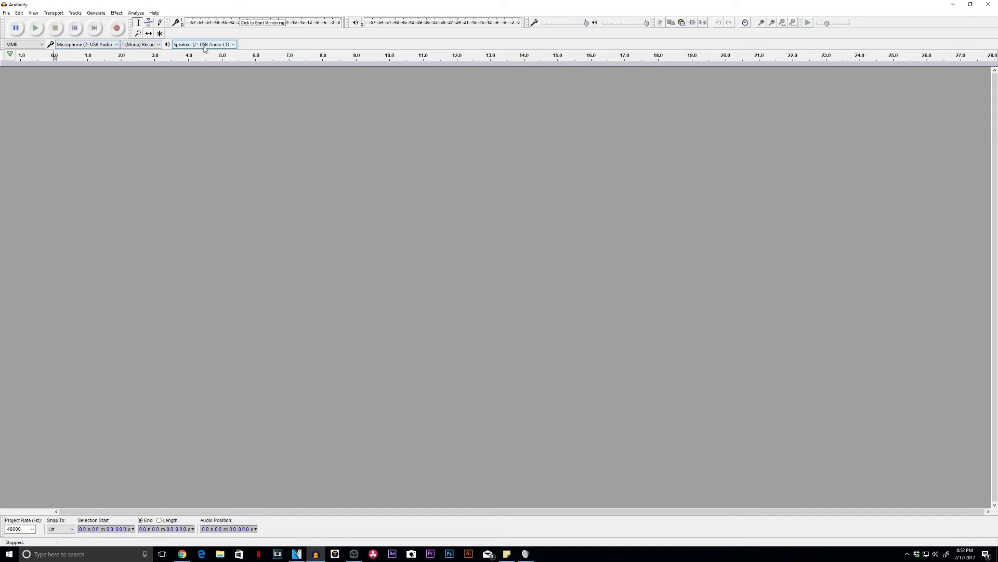
left_click(87, 46)
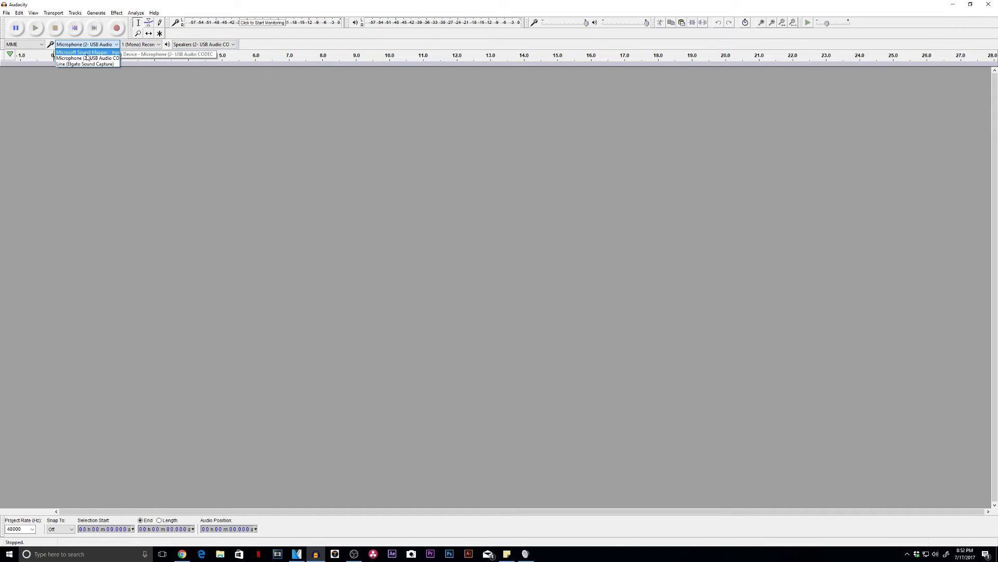
left_click(213, 45)
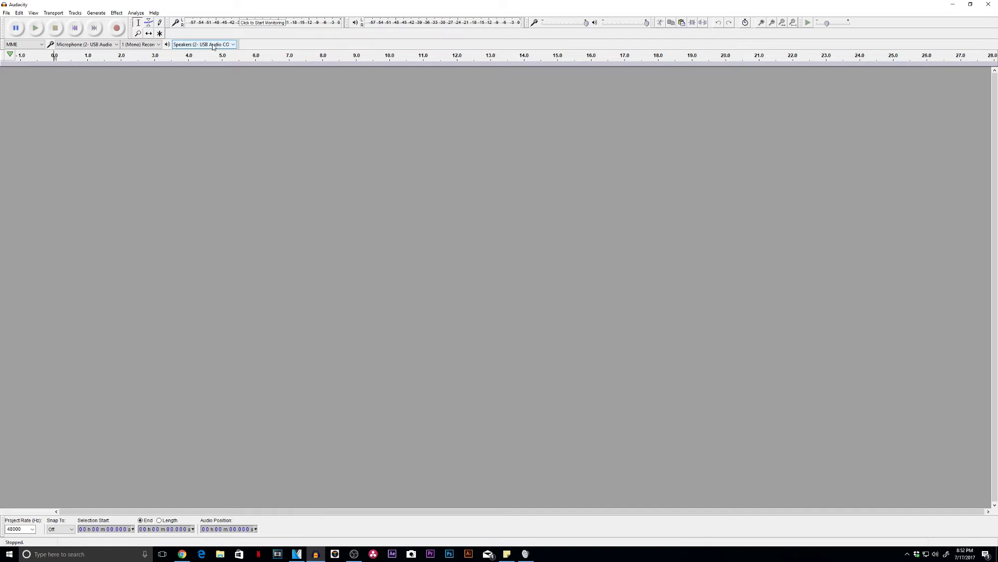
left_click(214, 46)
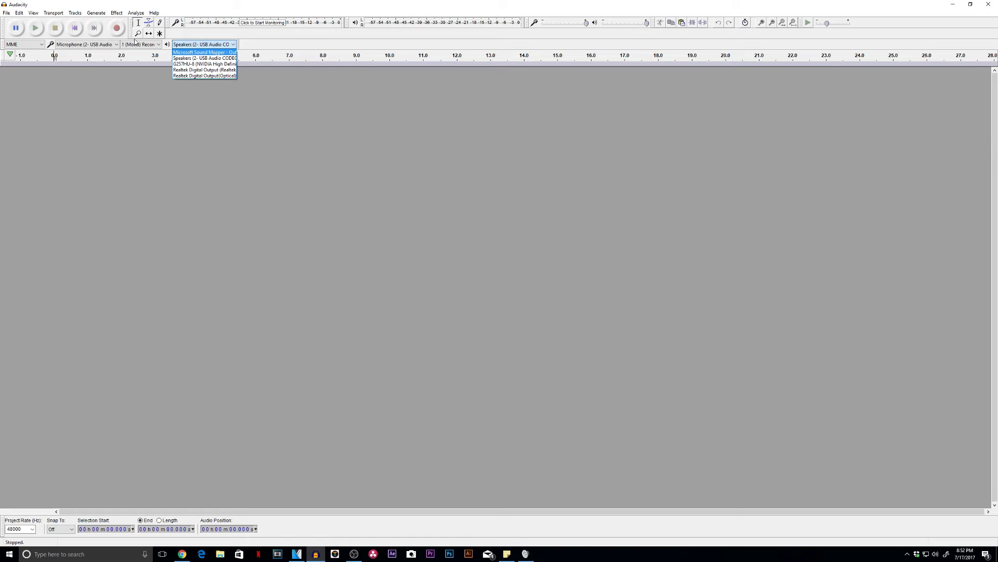
left_click(89, 45)
left_click(89, 45)
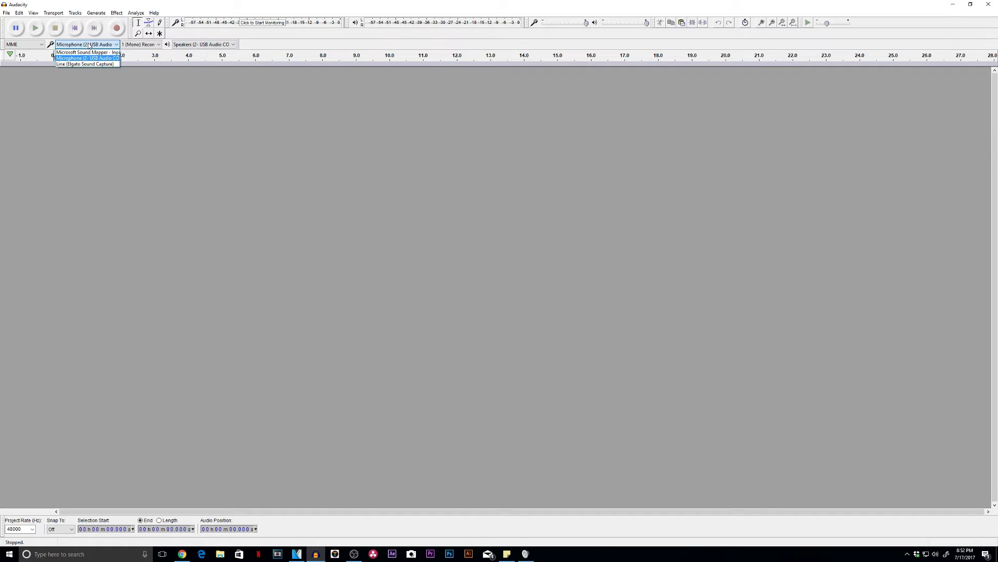
Step: Start monitoring the recording input level and restore Audacity to a smaller window
left_click(200, 45)
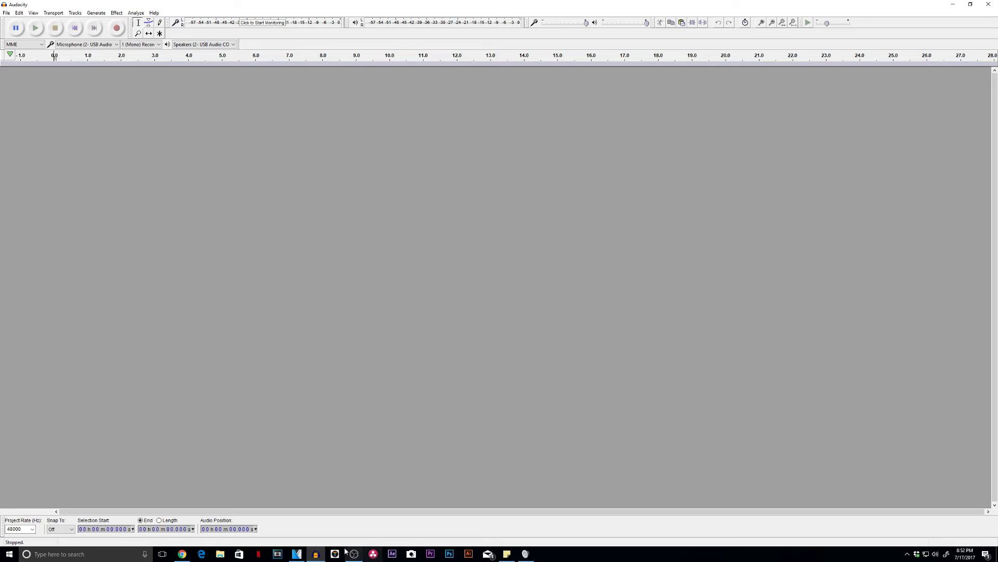
left_click(264, 22)
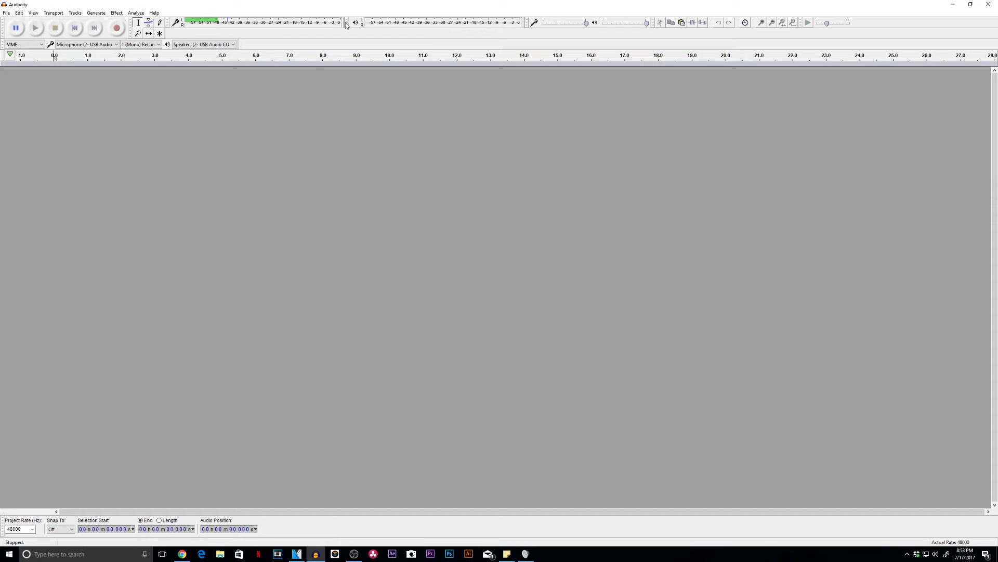
mouse_move(343, 4)
left_mouse_down()
mouse_move(253, 37)
mouse_move(295, 37)
left_mouse_up()
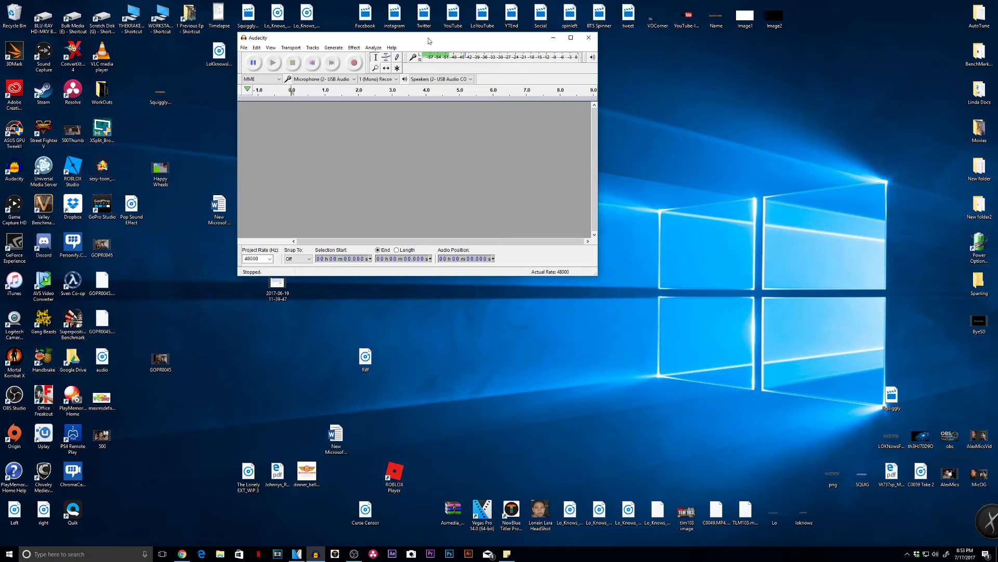
Step: Snap Audacity left and the browser right, and play the tire screech video briefly
left_click(182, 554)
left_click_drag(465, 40, 1, 78)
left_click(740, 63)
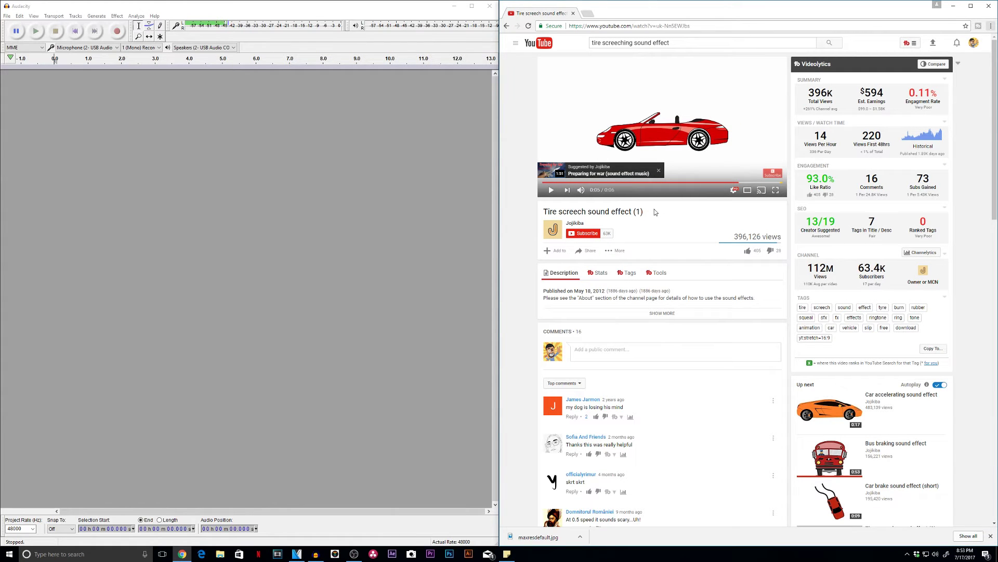
left_click(544, 182)
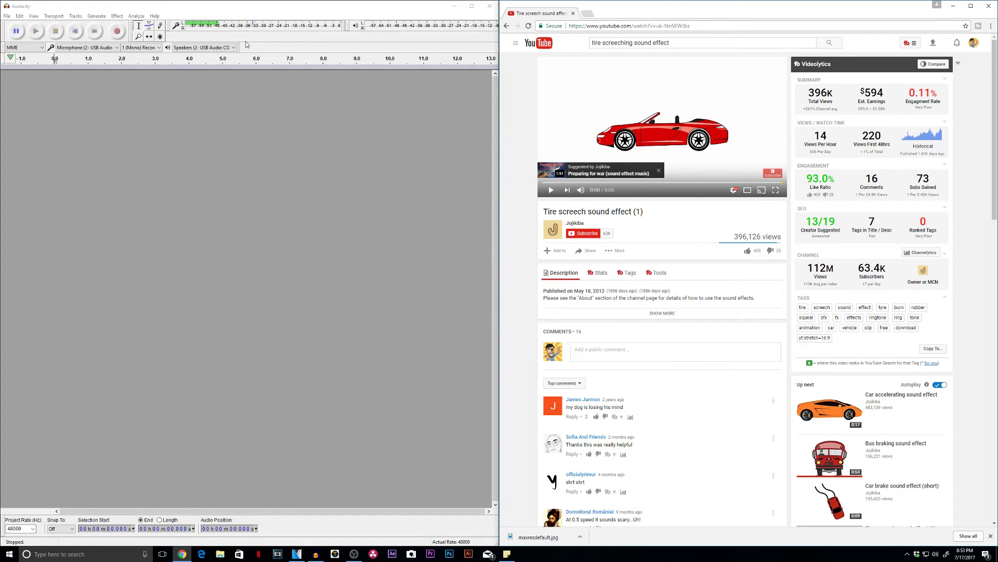
left_click(552, 190)
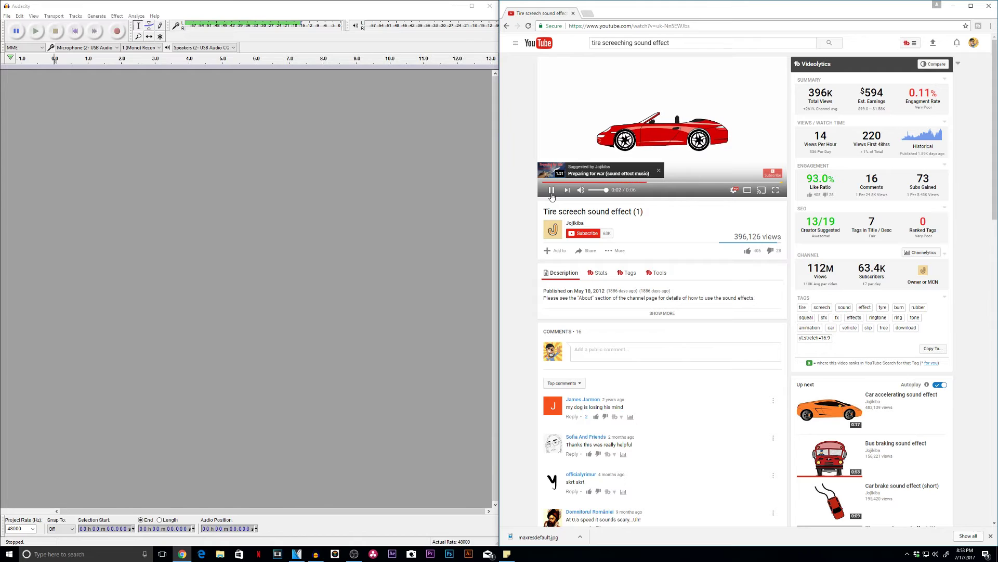
left_click(552, 192)
Step: Switch the recording input to Line (Elgato Sound Capture) and replay the video
left_click(86, 47)
left_click(92, 67)
left_click(544, 182)
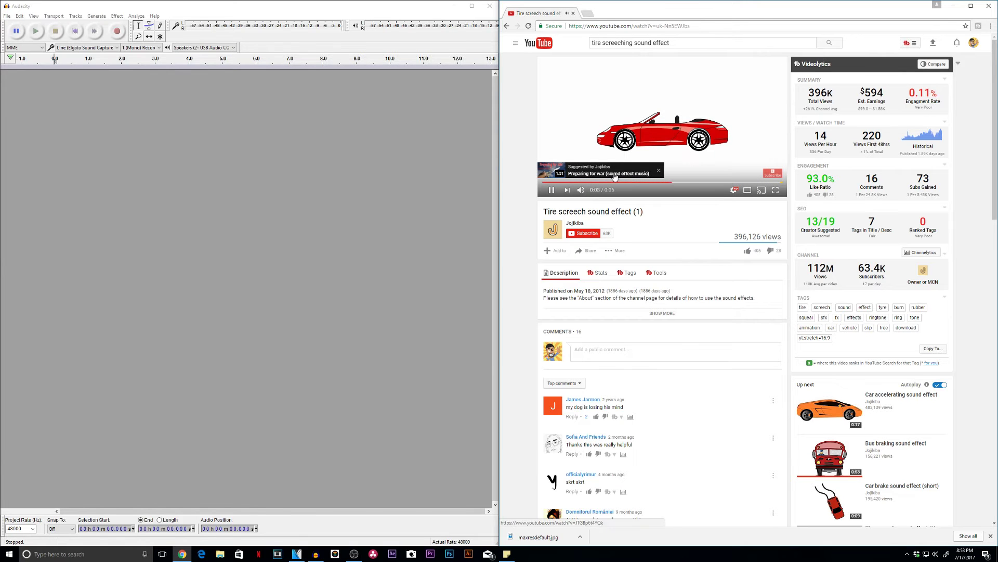
left_click(554, 191)
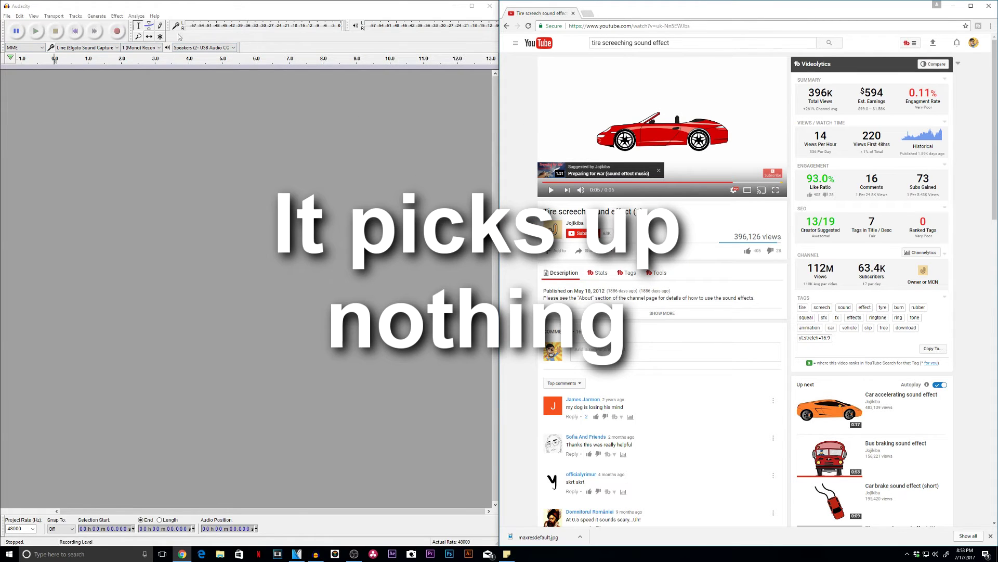
Step: Set the input back to Microphone (2- USB Audio) and resume level monitoring
left_click(94, 47)
left_click(88, 58)
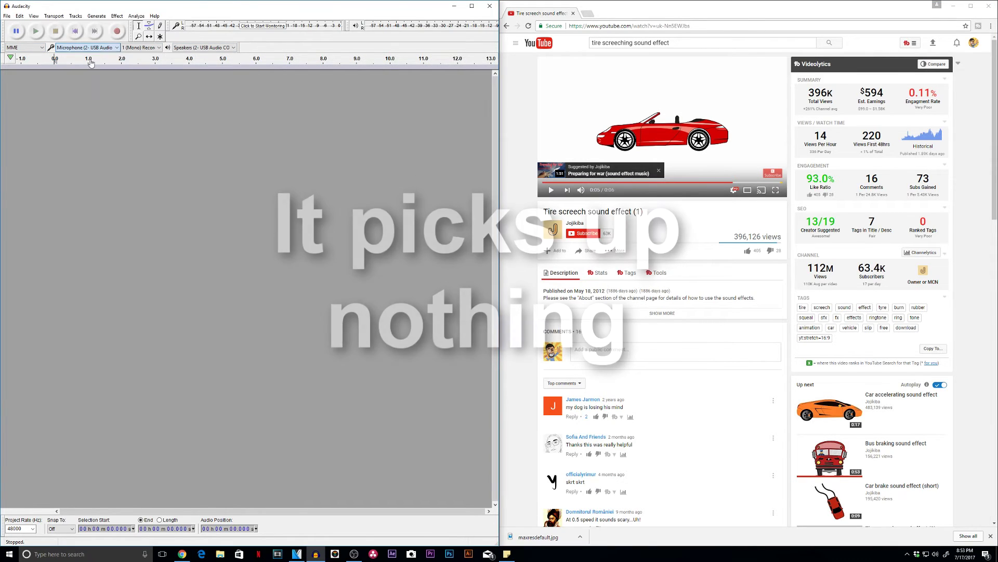
left_click(268, 27)
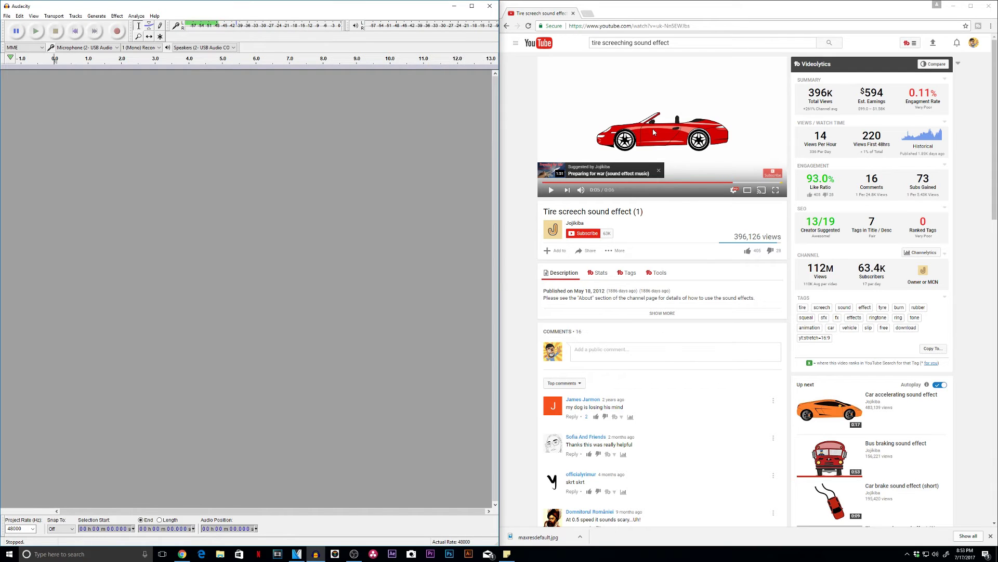
Step: Record the YouTube tire screech into a new track, stop, maximize, and select the leading silence
left_click(747, 183)
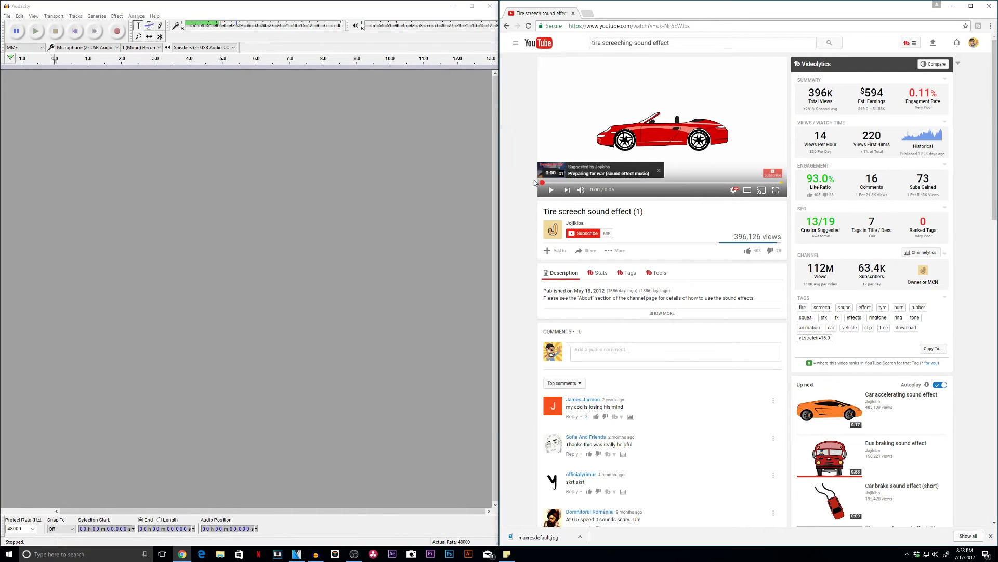
left_click(117, 31)
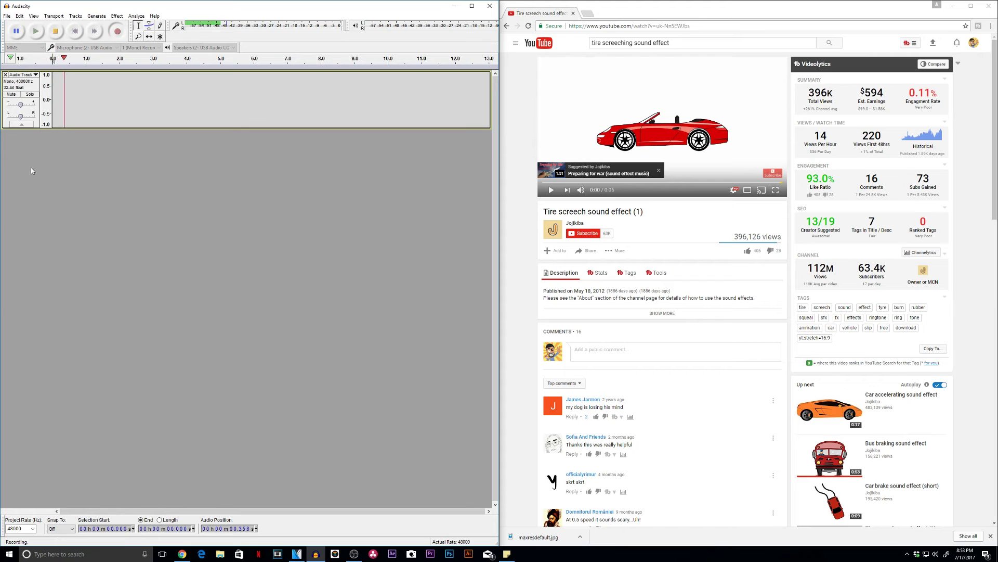
left_click_drag(28, 128, 27, 227)
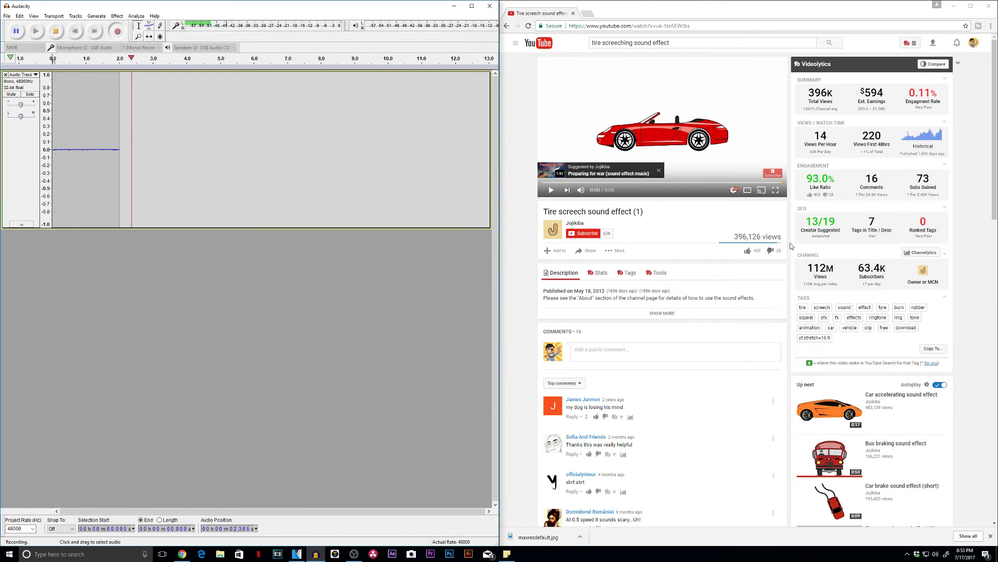
left_click(551, 190)
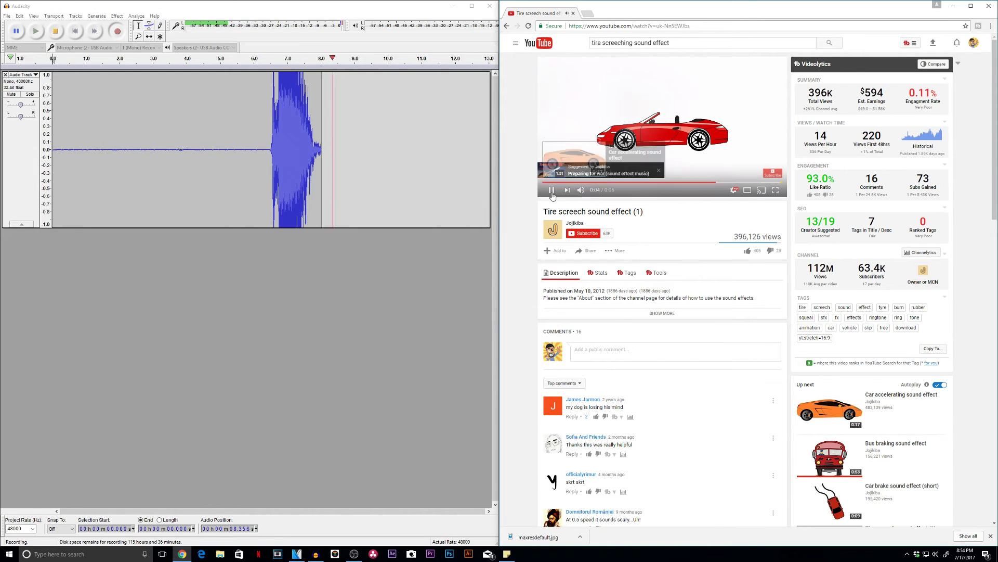
left_click(552, 192)
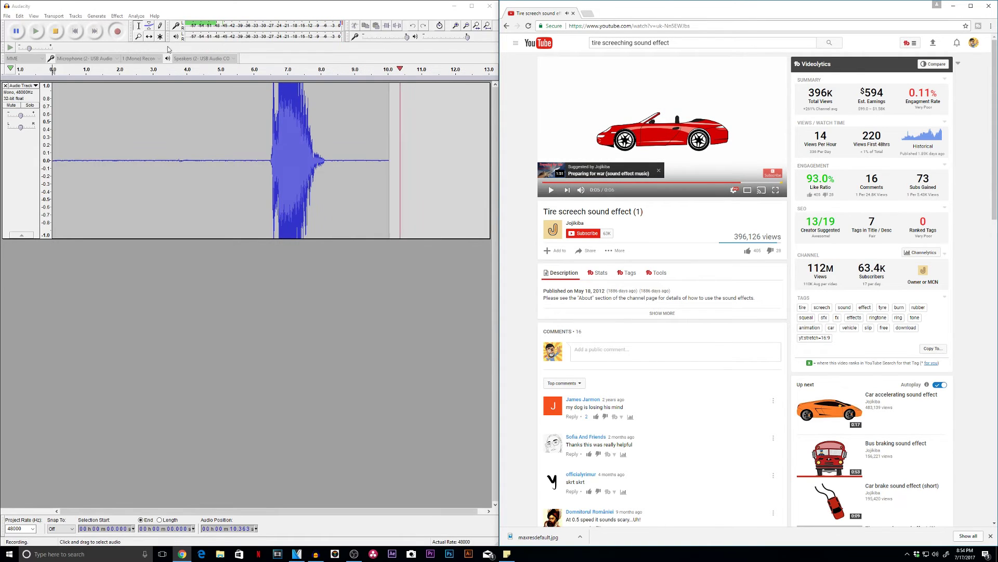
left_click(56, 31)
left_click(472, 6)
left_click_drag(267, 157, 52, 169)
Step: Delete the silence before and after the screech, leaving about 2 seconds
key("Delete")
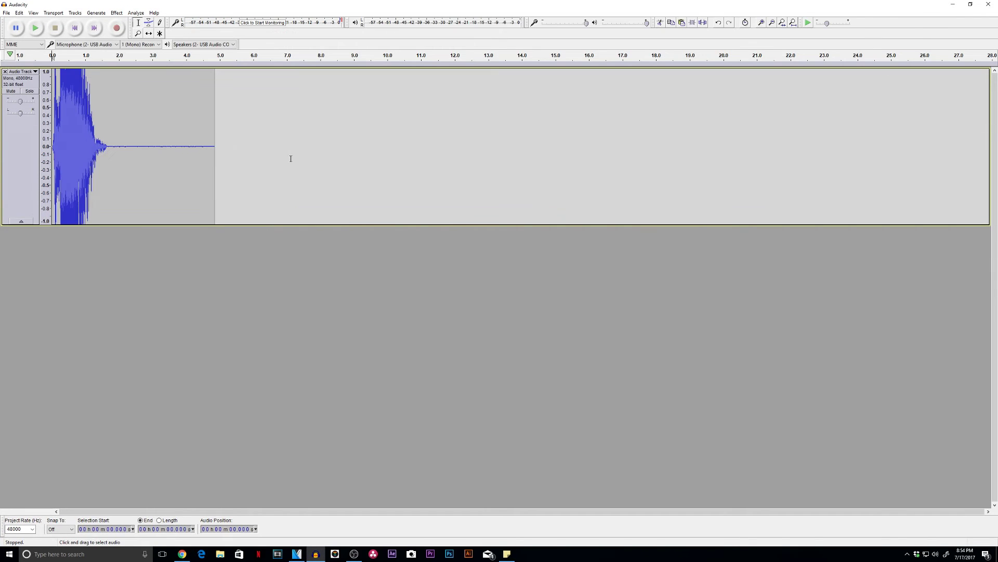
left_click_drag(223, 151, 117, 148)
left_click(240, 145)
left_click_drag(239, 146, 115, 148)
key("Delete")
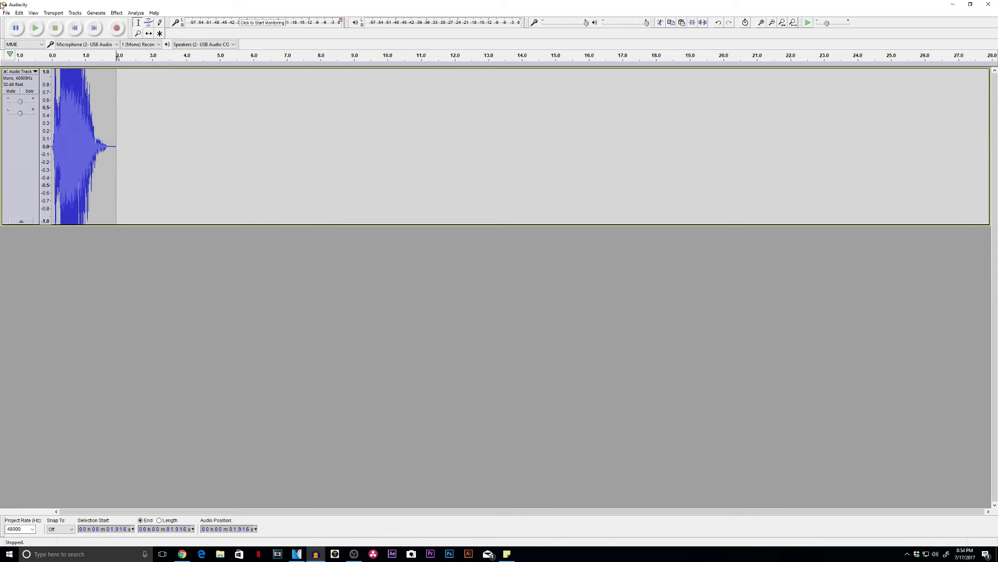
Step: Export the clip to the Desktop as the WAV file 'EFX', accepting the metadata
left_click(7, 12)
left_click(271, 138)
left_click(7, 13)
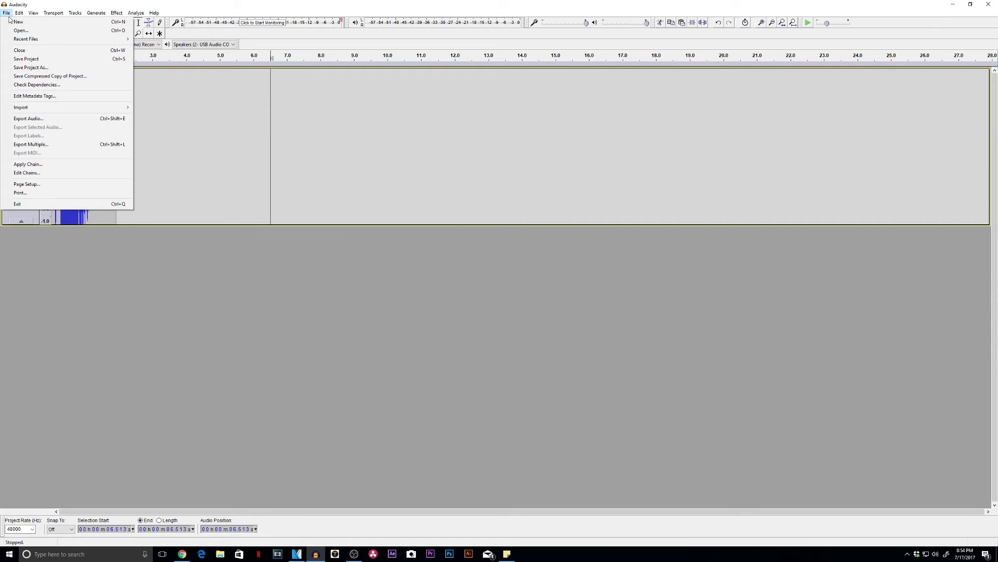
left_click(31, 119)
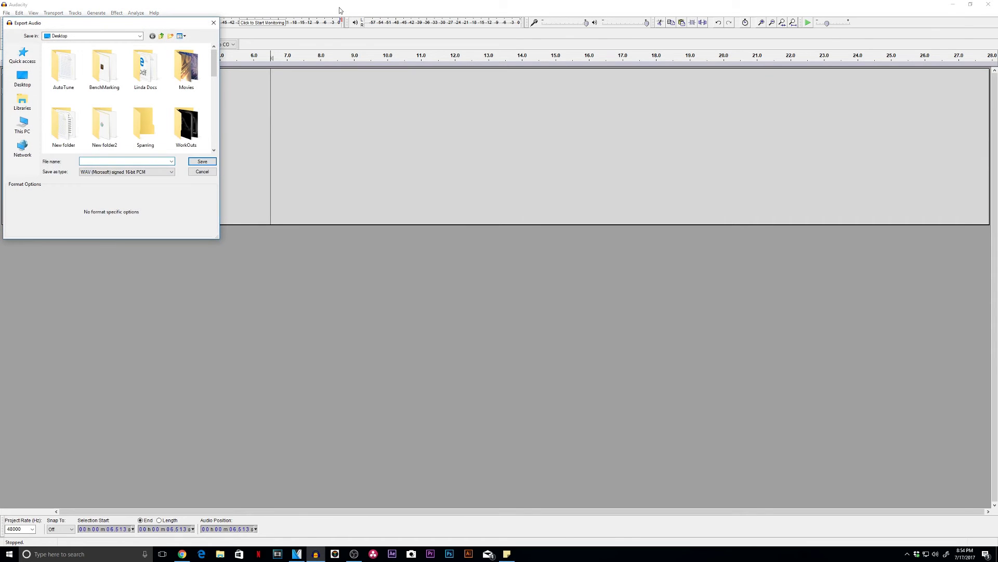
left_click(214, 23)
left_click(7, 12)
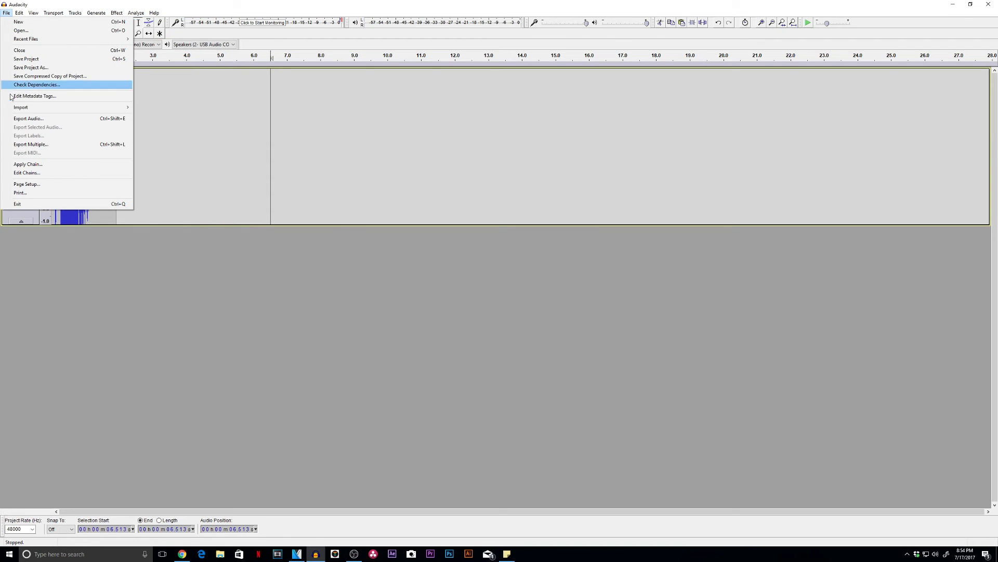
left_click(21, 120)
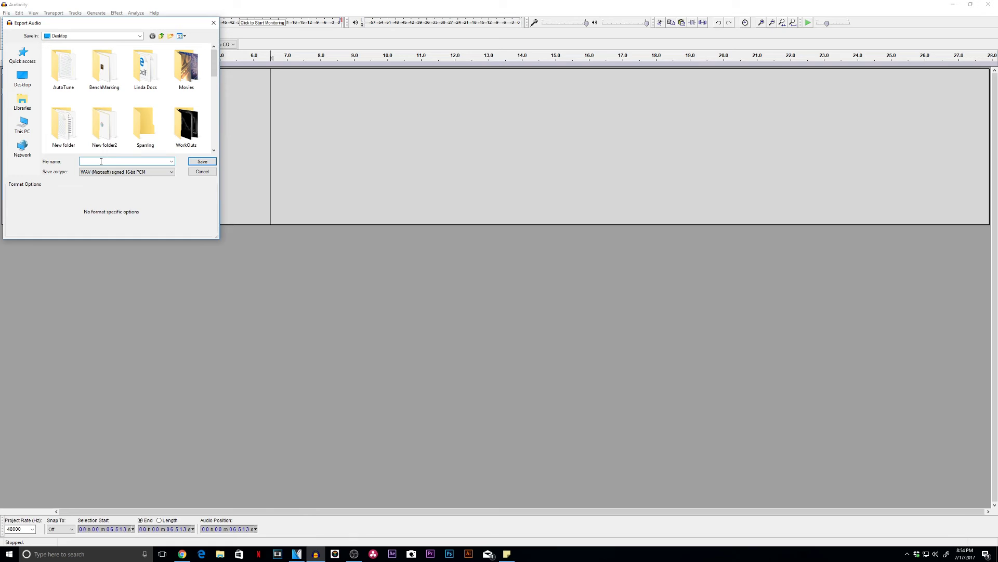
type("EFX")
left_click(206, 161)
left_click(420, 261)
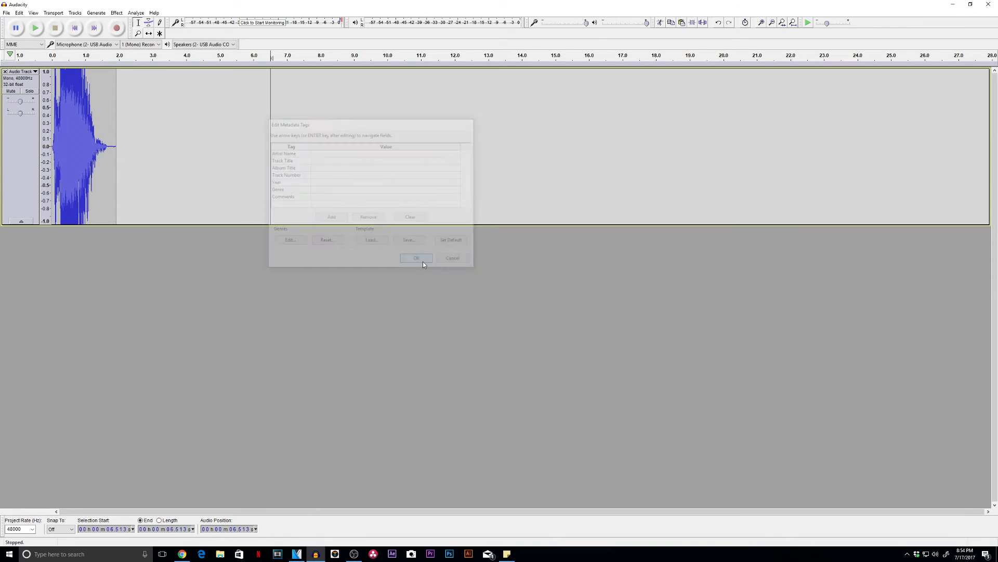
left_click(297, 554)
Step: Drop EFX onto a new Vegas audio track, move it to 00:00:00, and preview playback
double_click(375, 4)
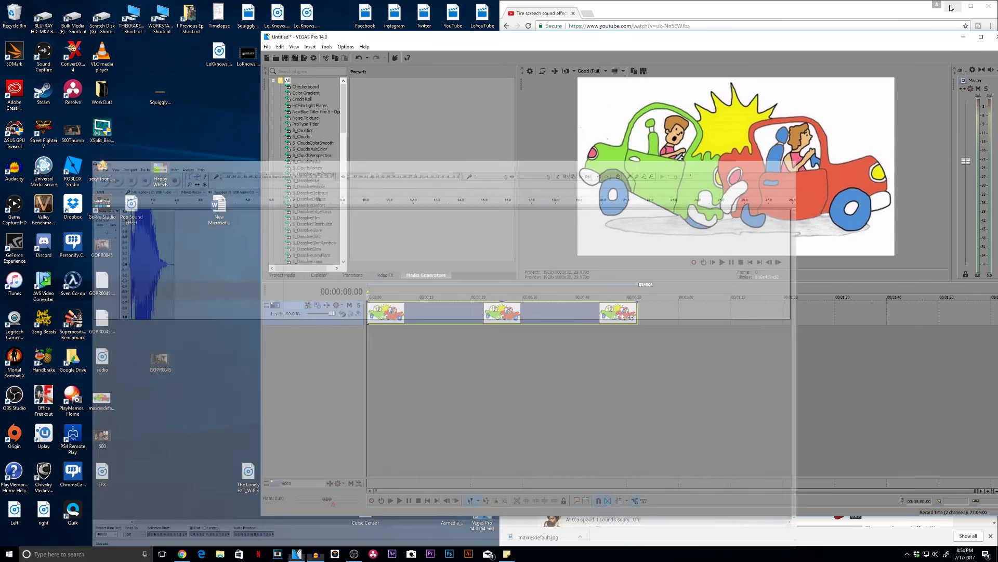
left_click(953, 4)
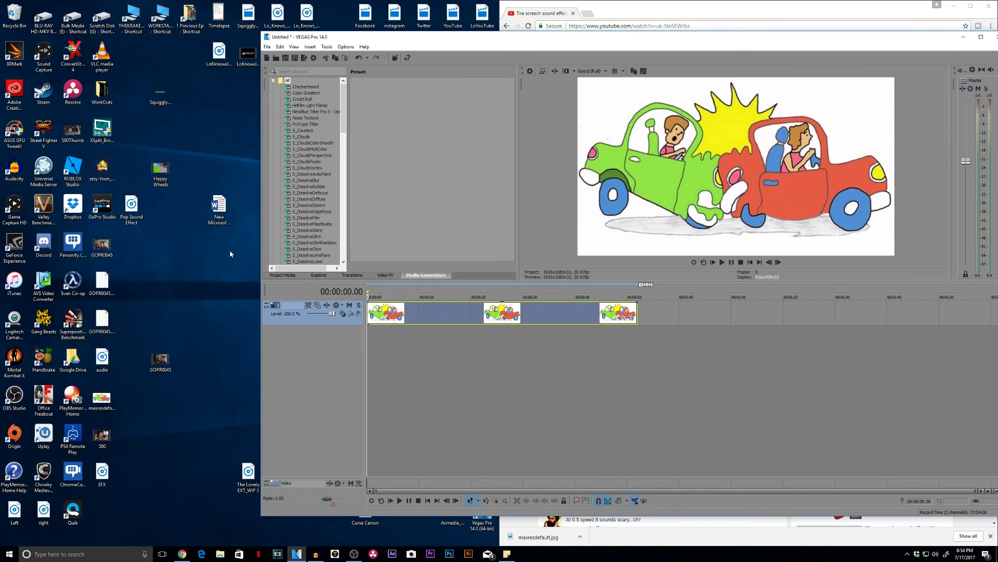
left_click_drag(102, 472, 481, 338)
double_click(598, 35)
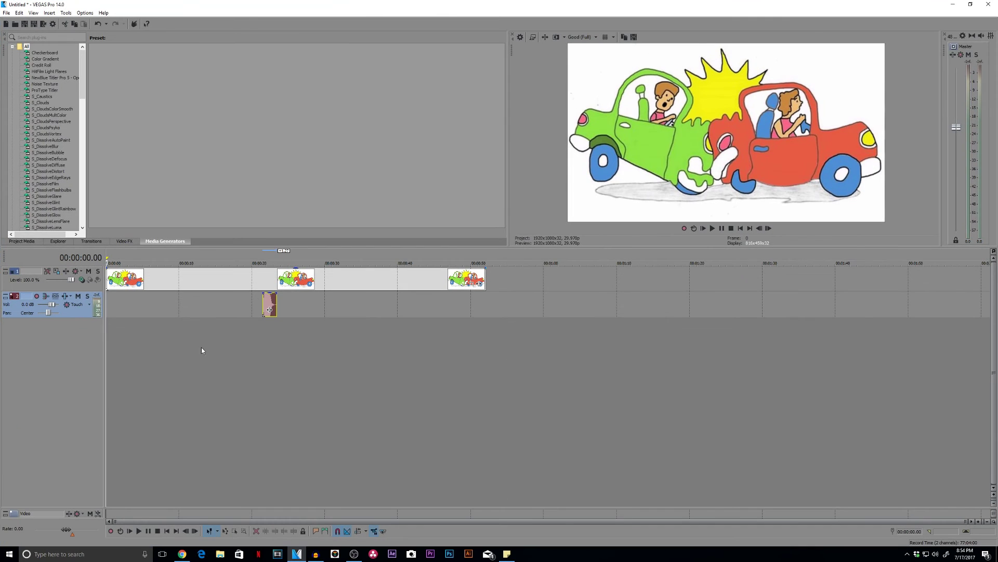
left_click_drag(265, 304, 101, 305)
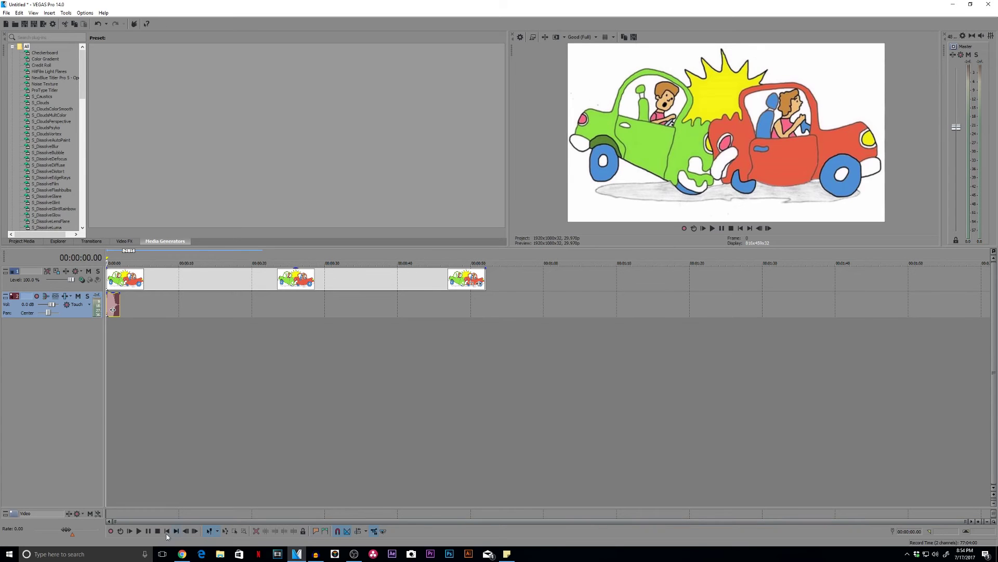
left_click(139, 531)
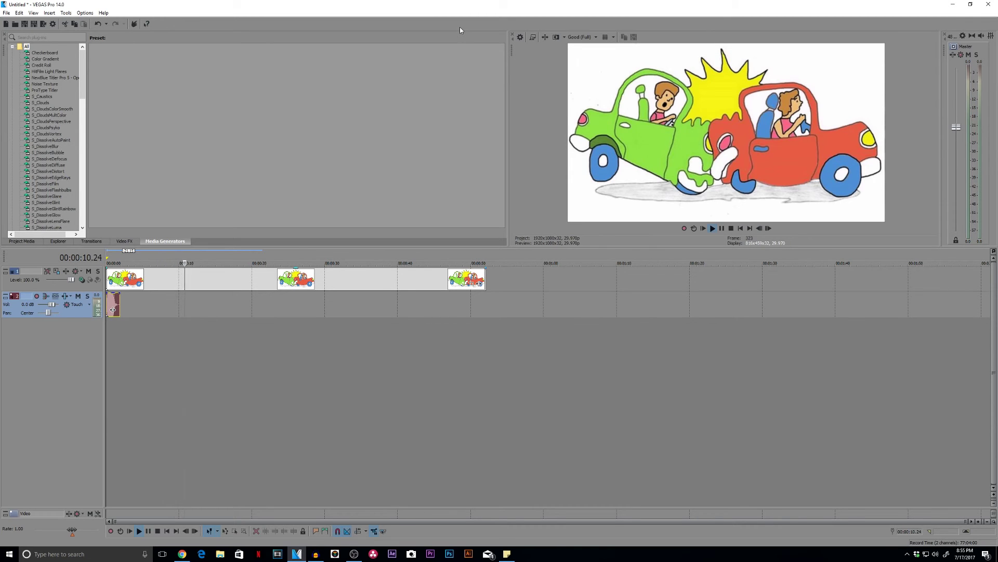
double_click(795, 6)
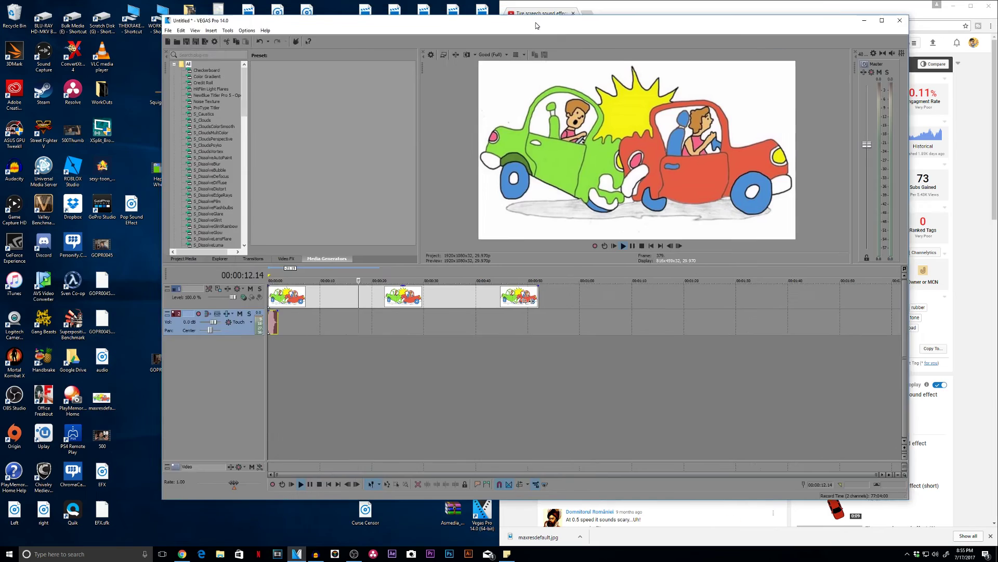
Step: Open video 500 in Movies & TV on the left half, with Audacity on the right
left_click(890, 46)
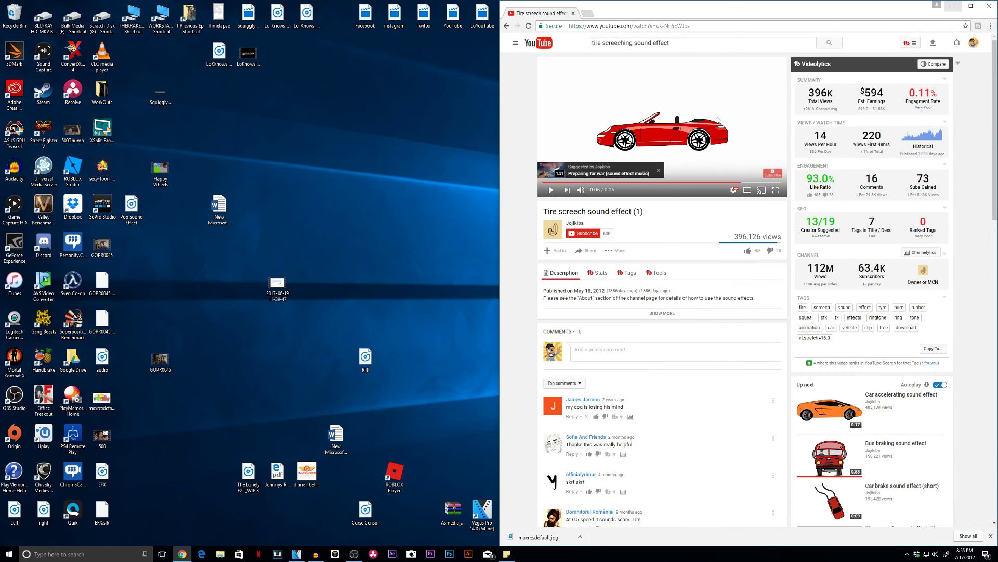
double_click(102, 436)
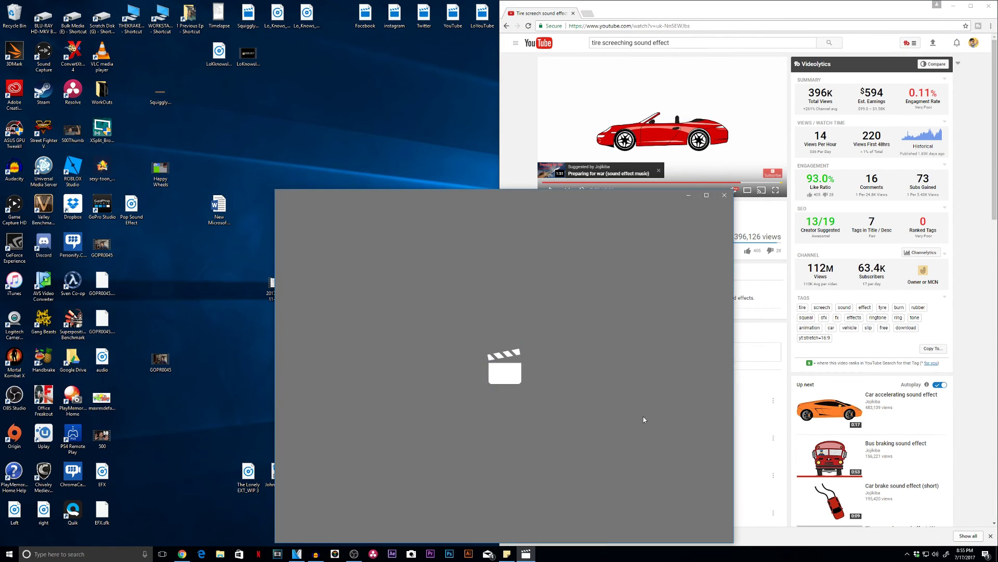
key("space")
left_click_drag(488, 196, 1, 156)
left_click(315, 554)
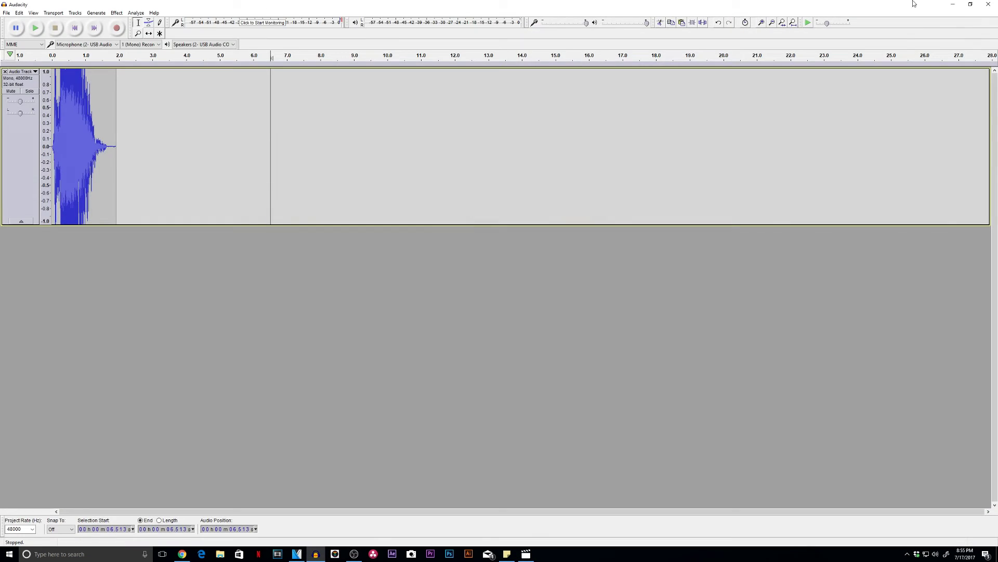
left_click_drag(737, 6, 997, 21)
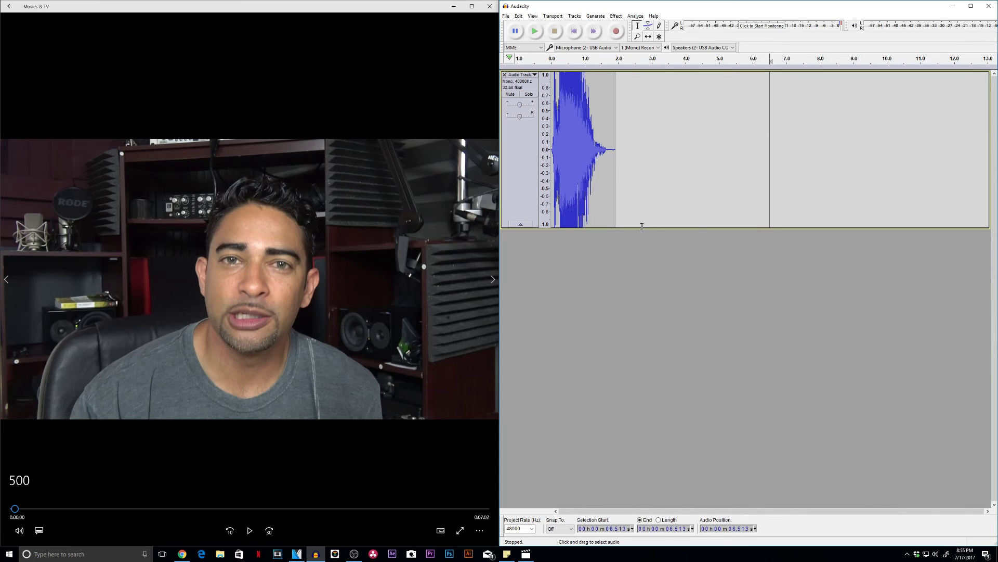
Step: Replace the old screech track with a new recording of the 500 video's audio
left_click(505, 74)
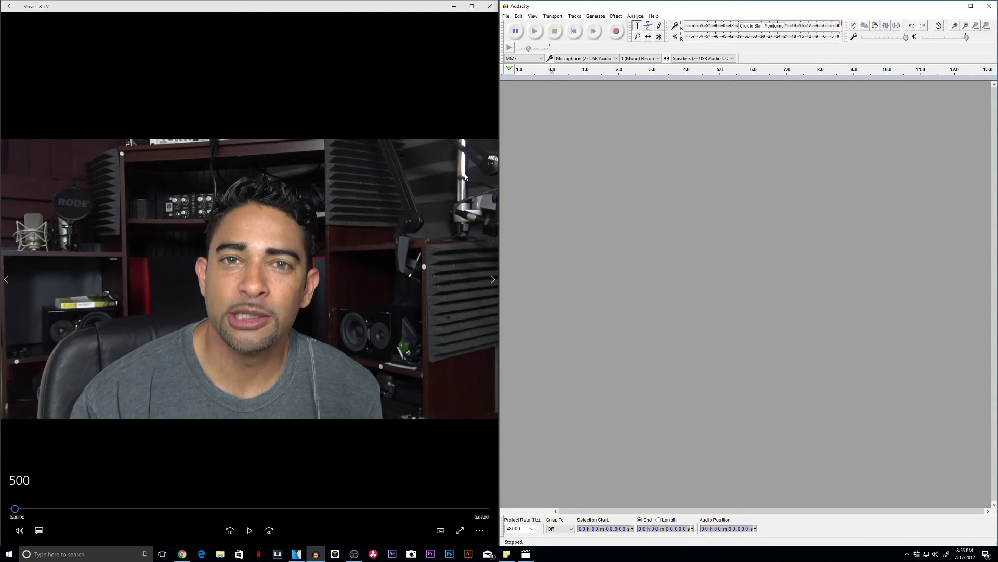
left_click(616, 31)
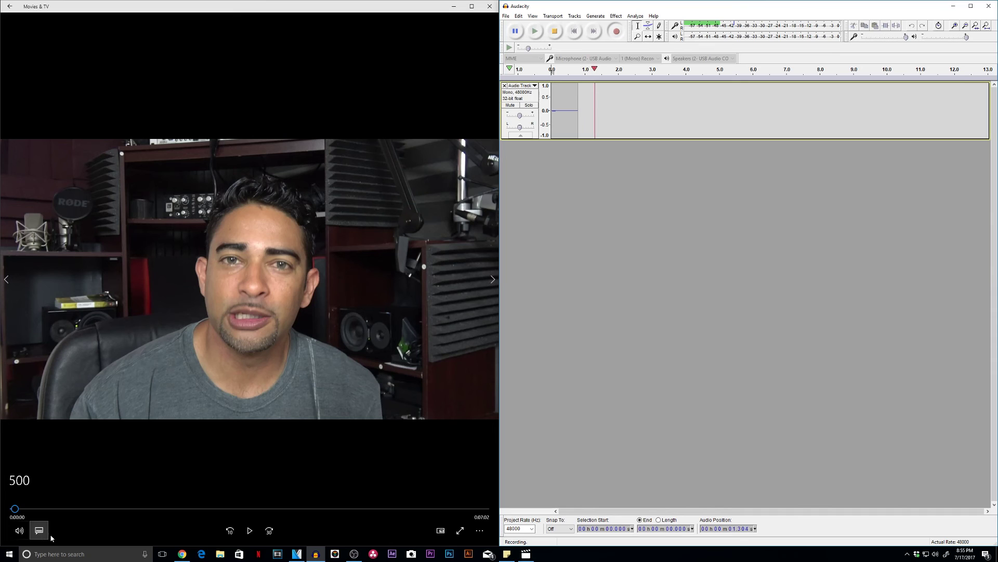
left_click(250, 530)
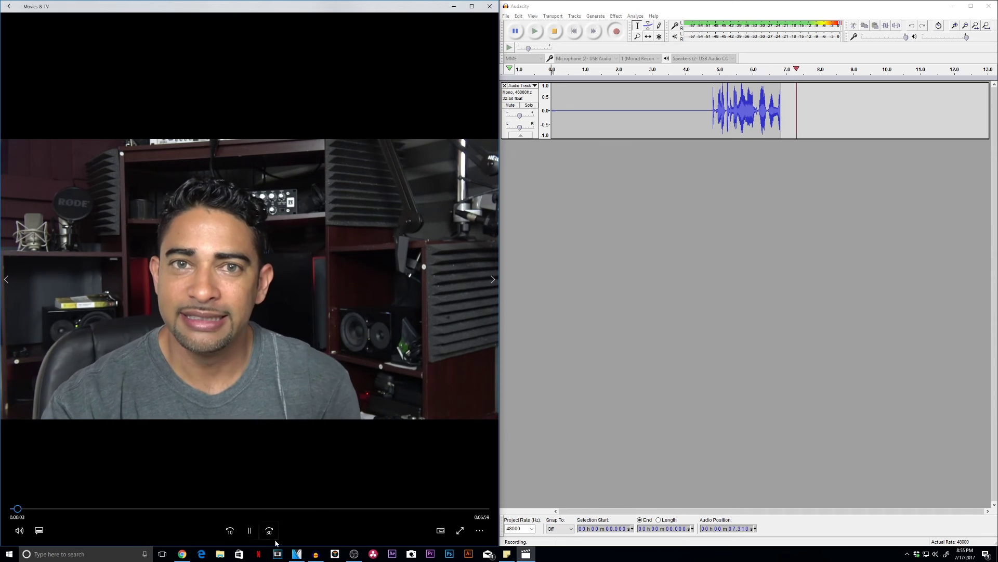
left_click(249, 531)
key("space")
double_click(715, 7)
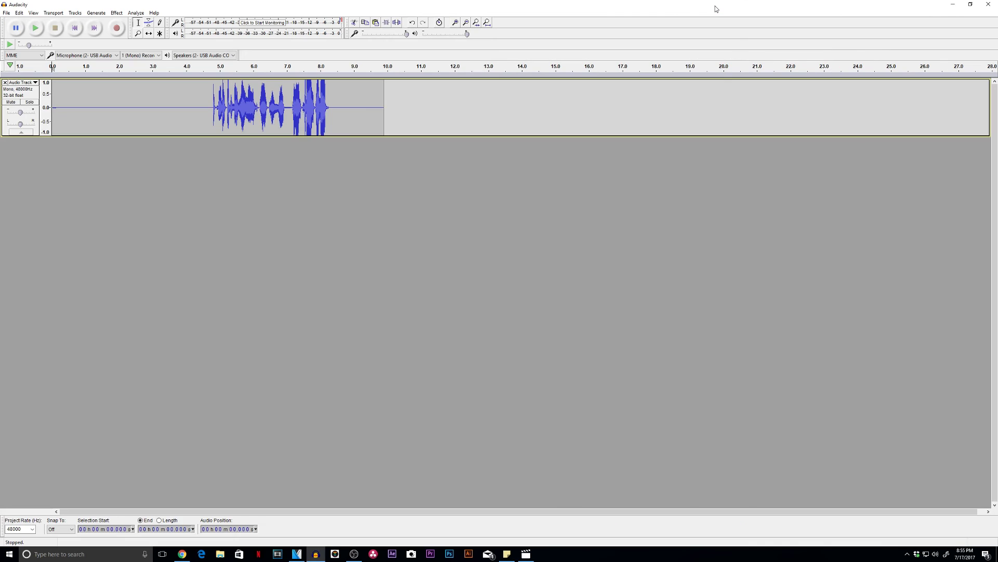